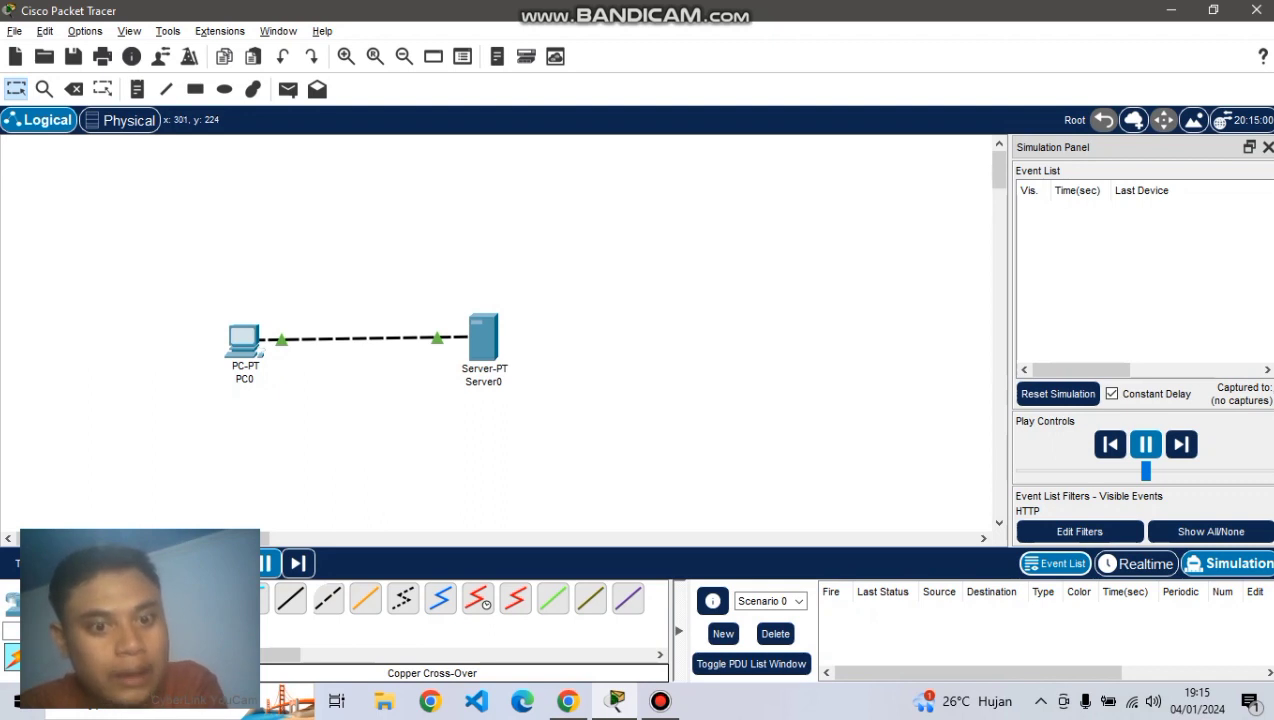
Step: Remove the link between the PC and the server, and reconnect them with a Copper Cross-Over cable on PC0's FastEthernet0 port
key(ctrl+z)
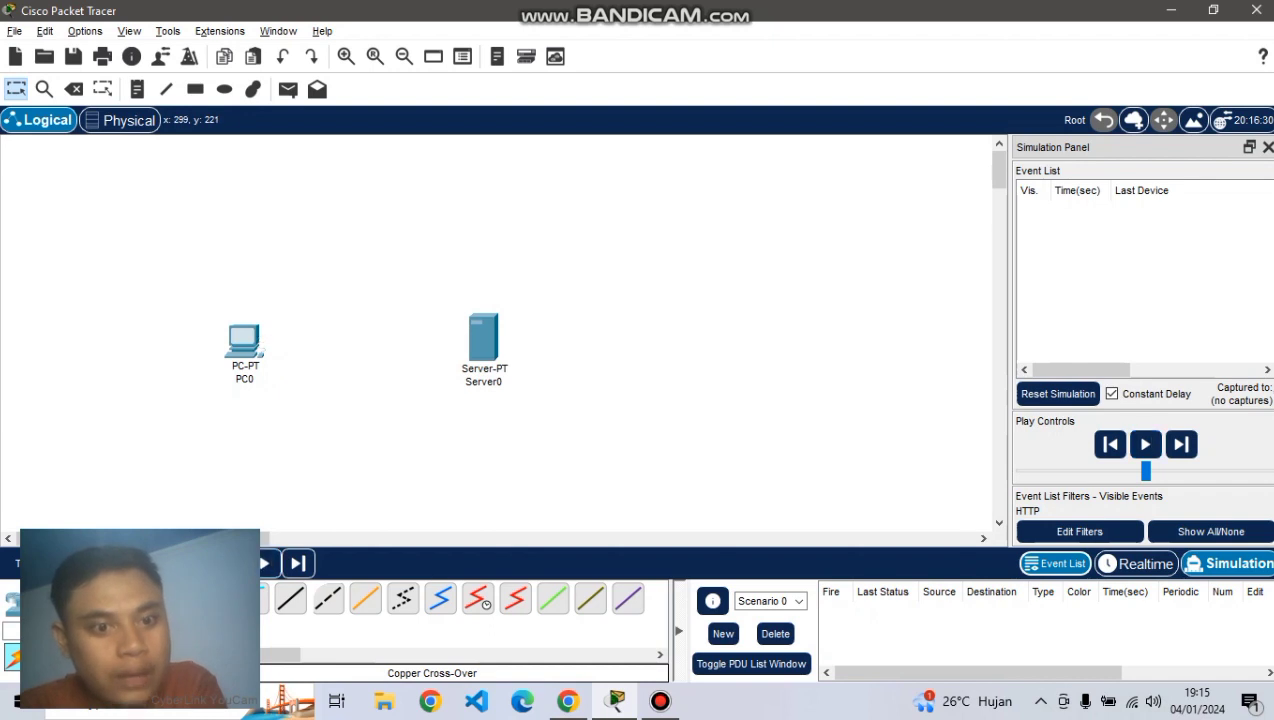
key(ctrl+shift+z)
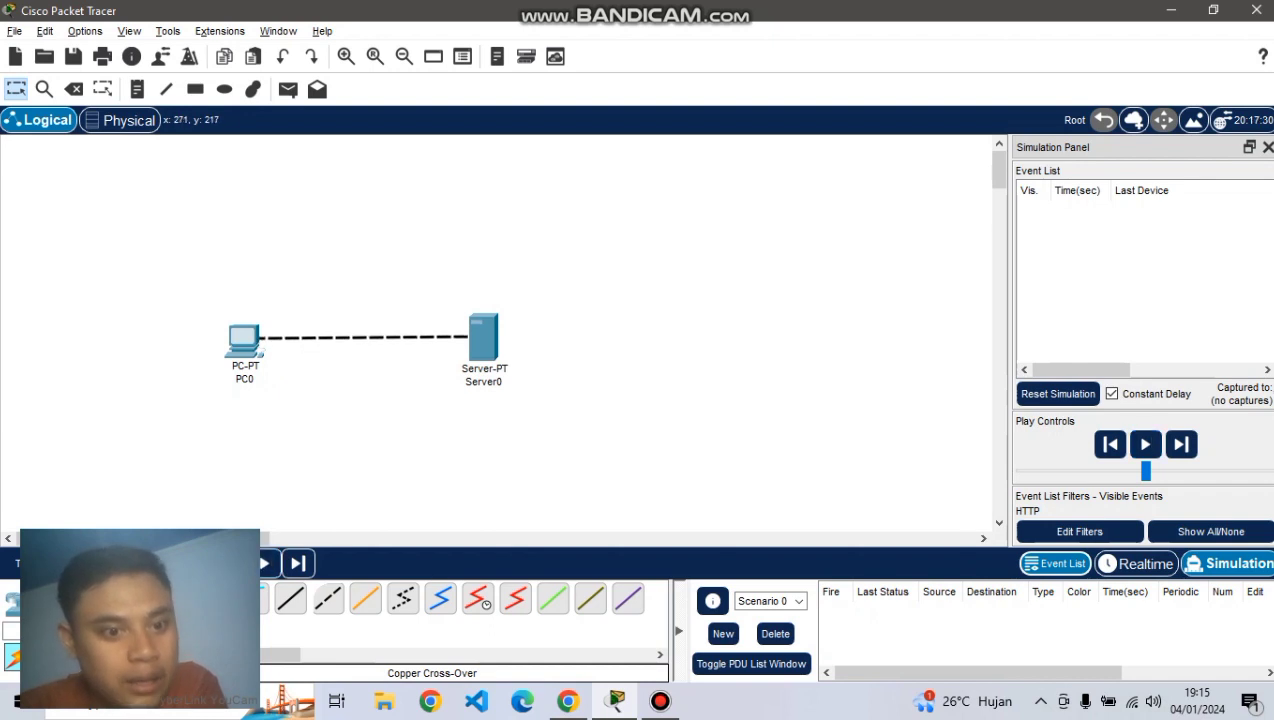
click(245, 341)
click(250, 338)
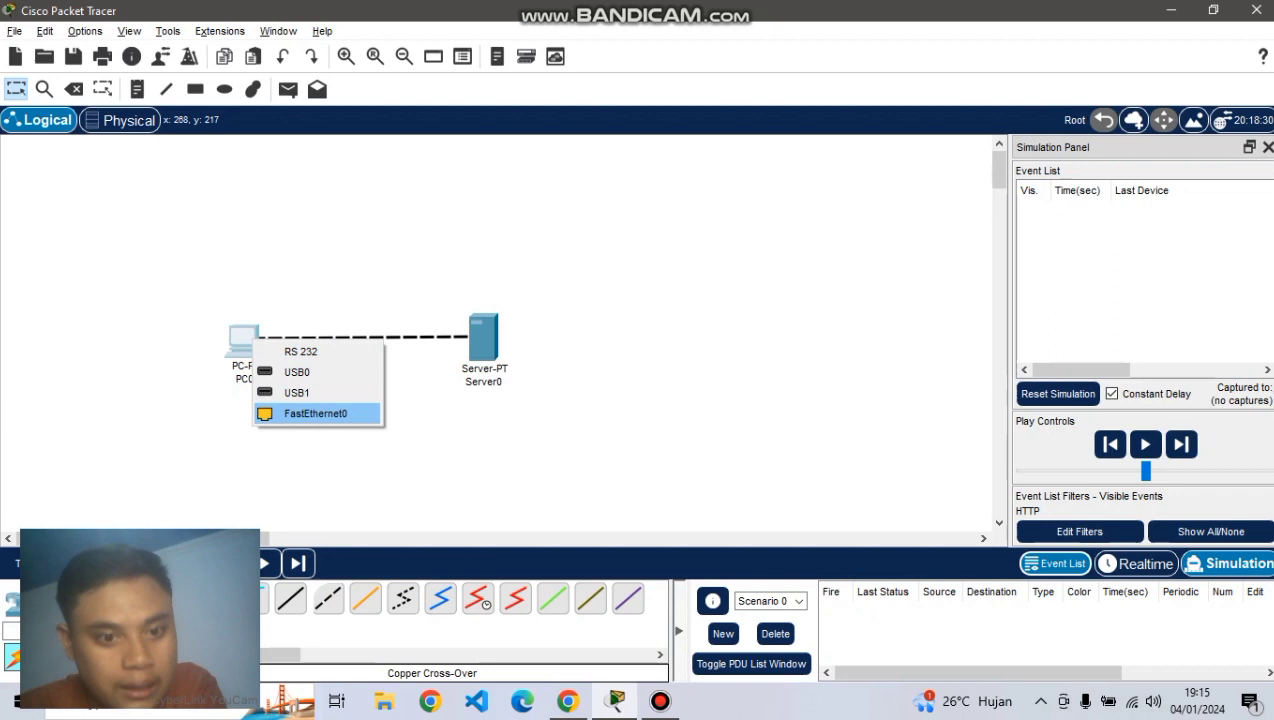
click(300, 412)
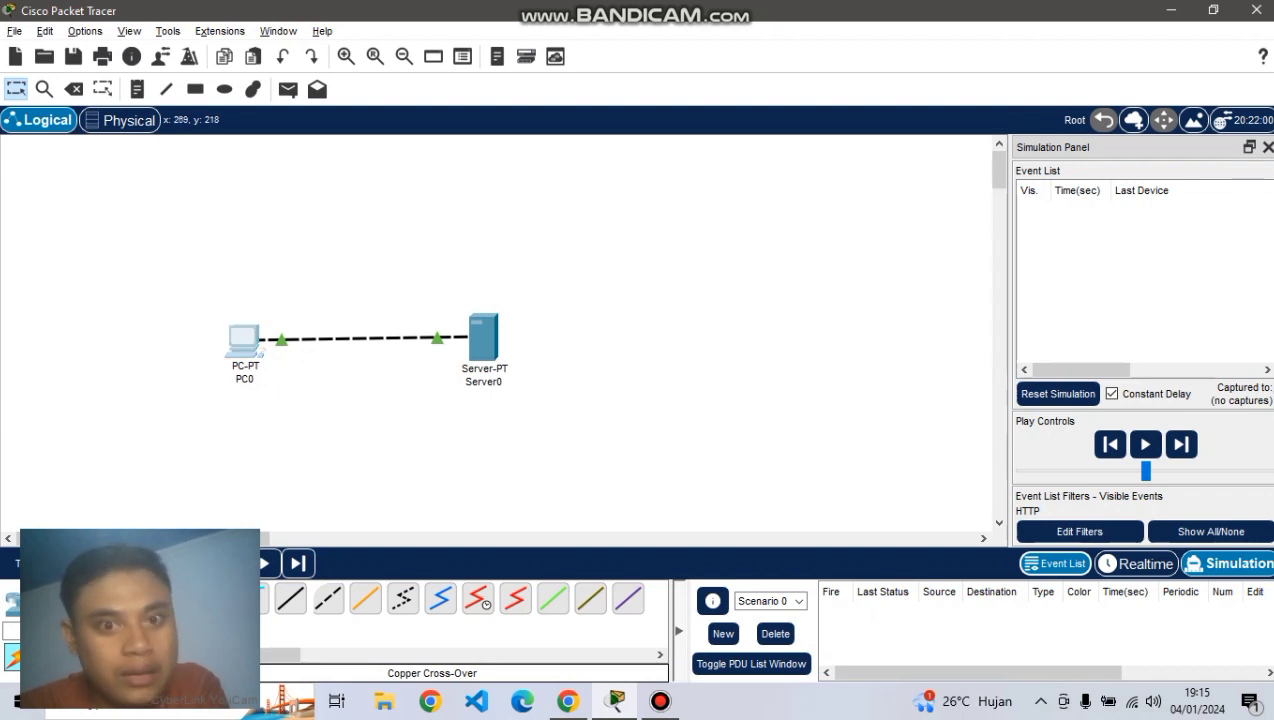
Step: Review PC0's static IPv4 address, subnet mask, default gateway and DNS server in its IP configuration
click(246, 343)
click(449, 128)
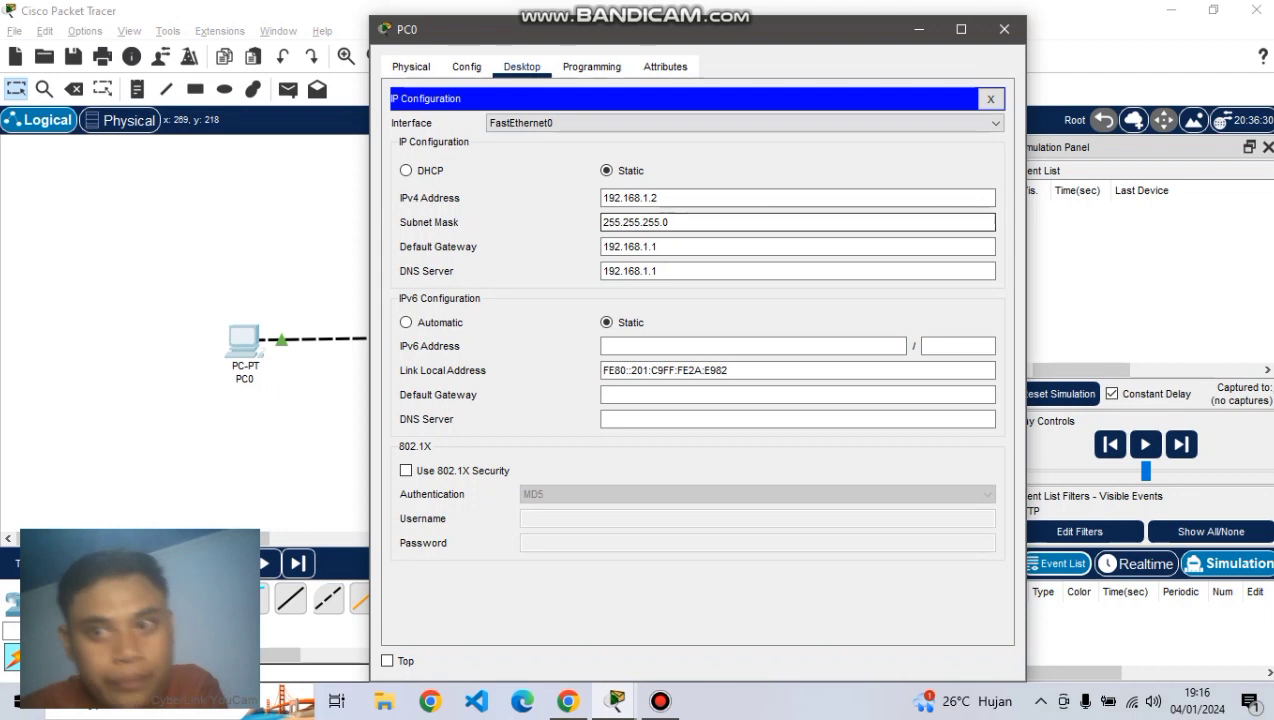
click(1004, 29)
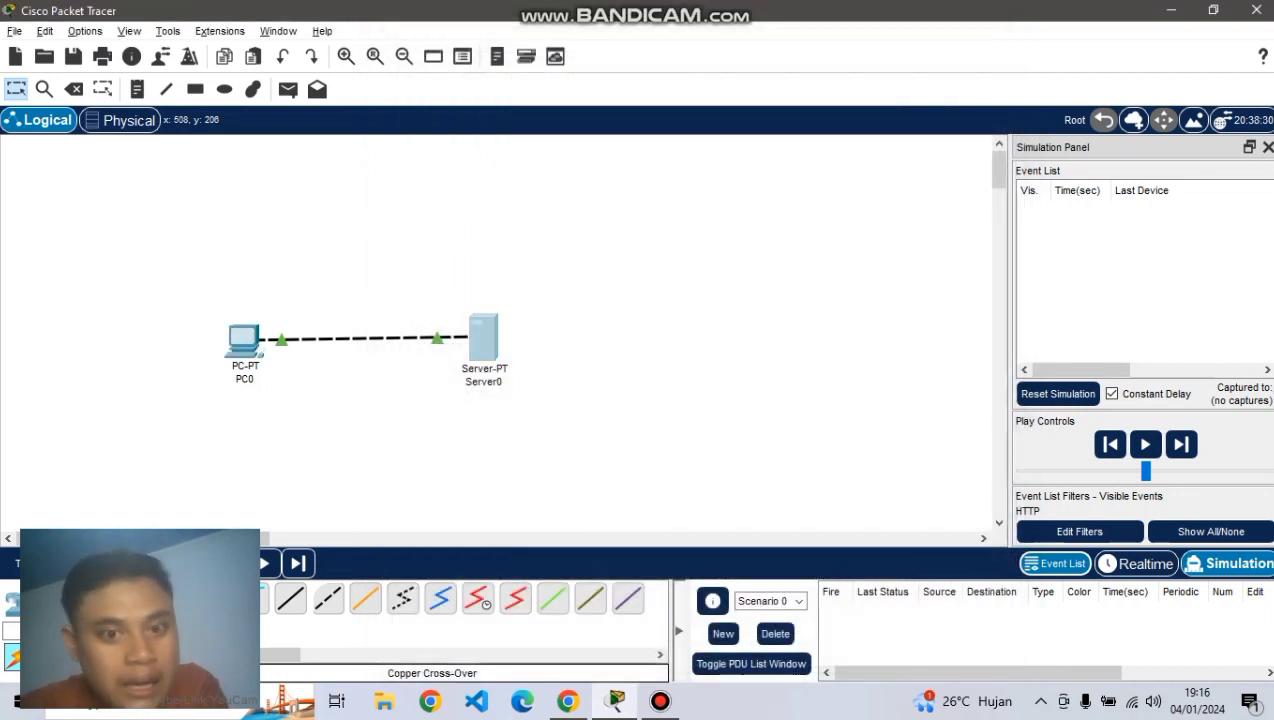
Step: Review Server0's static IPv4 address and subnet mask in its IP configuration
click(483, 338)
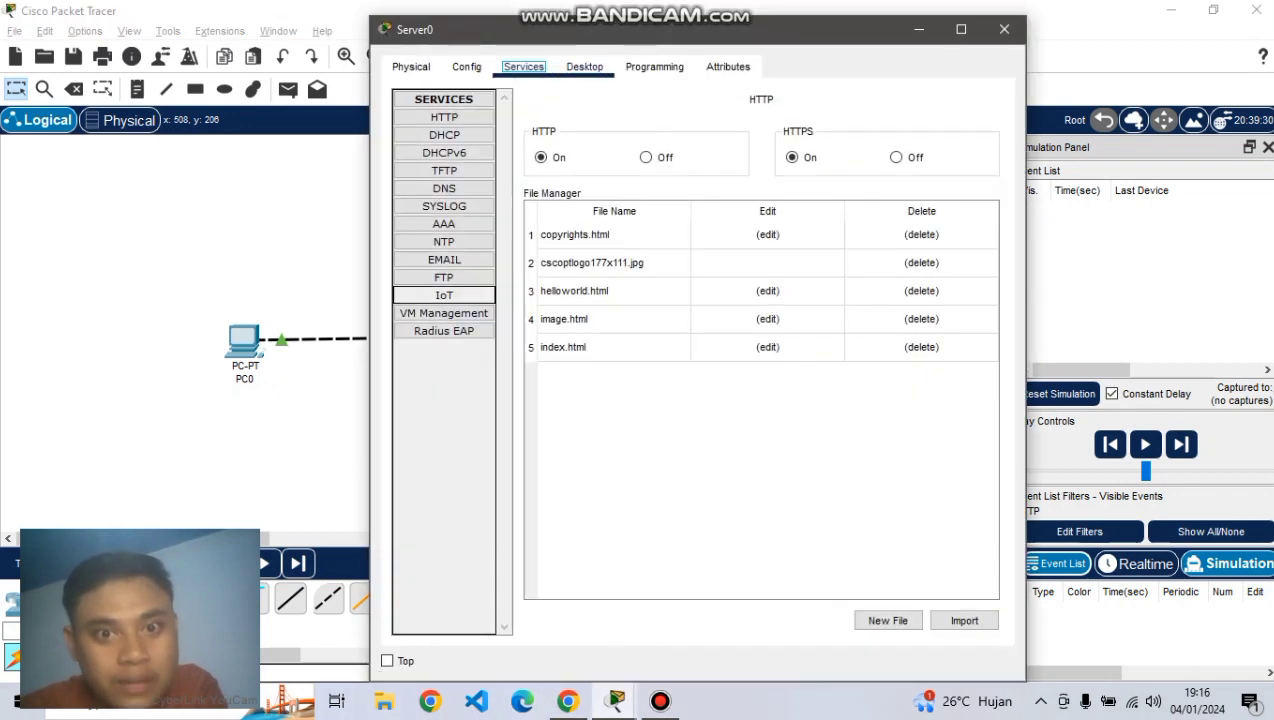
click(584, 66)
click(448, 130)
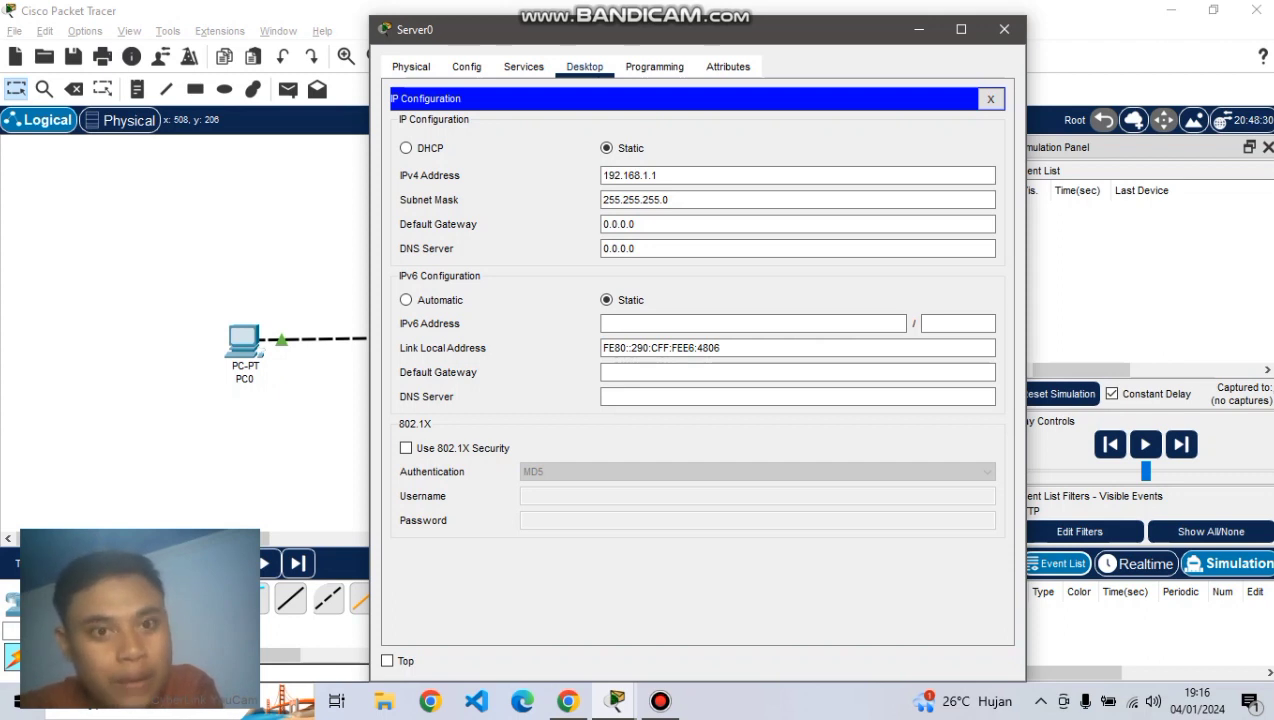
Step: Examine Server0's DNS records and read through the source code of index.html in its HTTP service
click(524, 66)
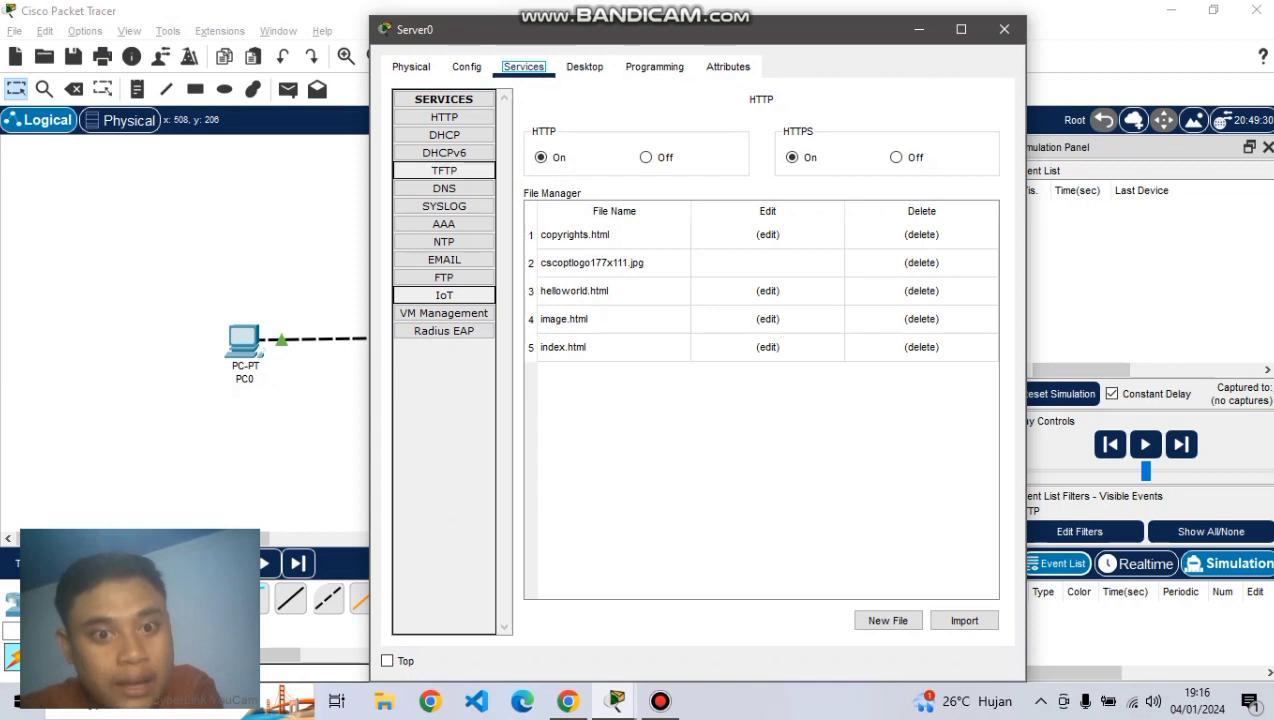
click(444, 189)
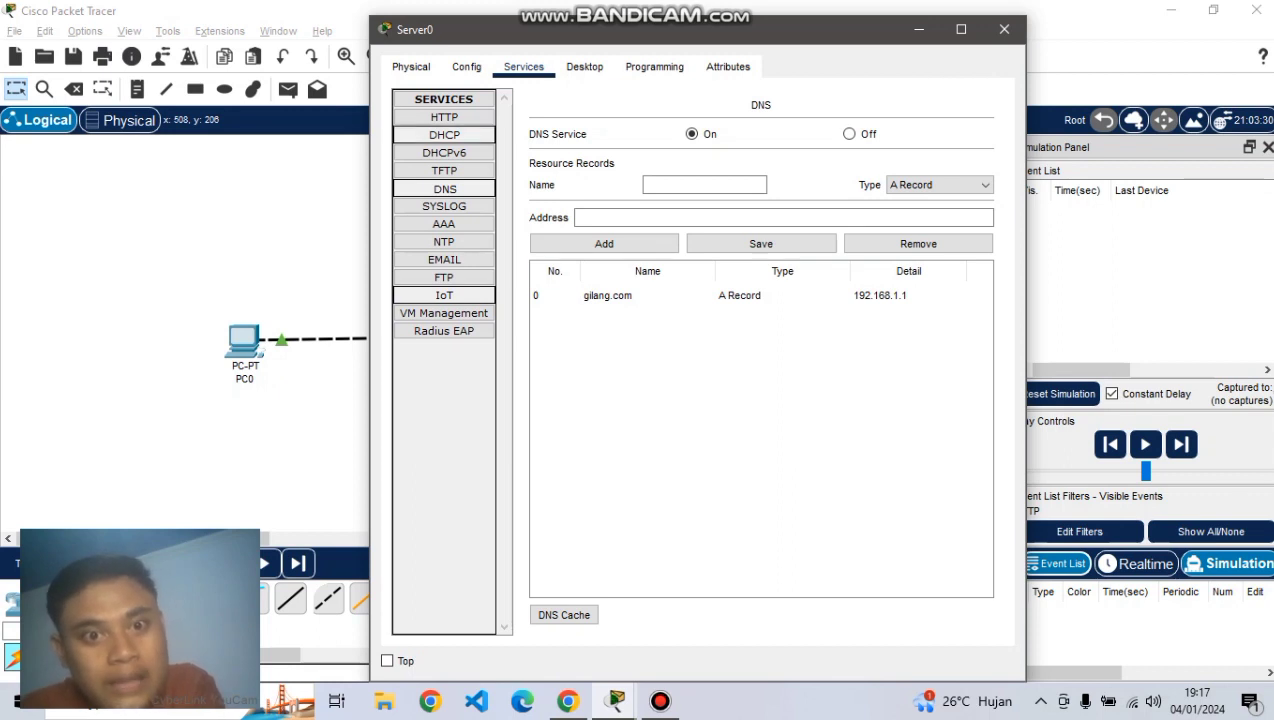
click(444, 117)
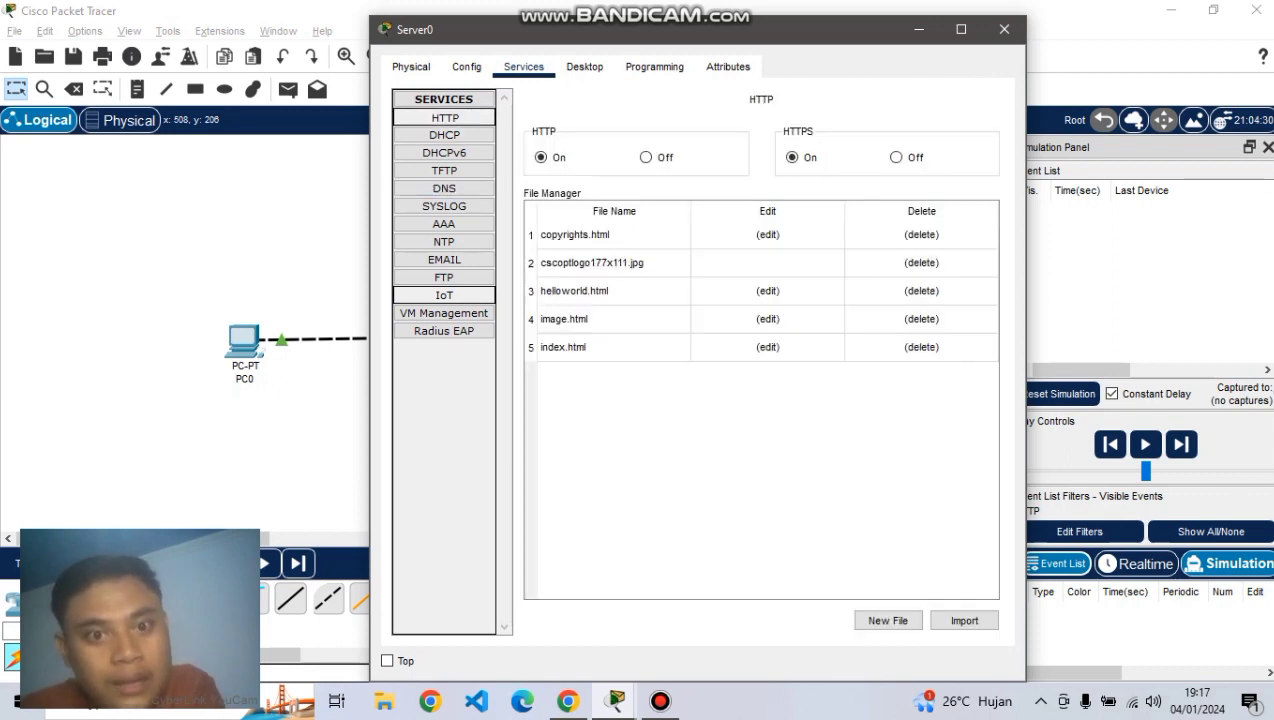
click(767, 347)
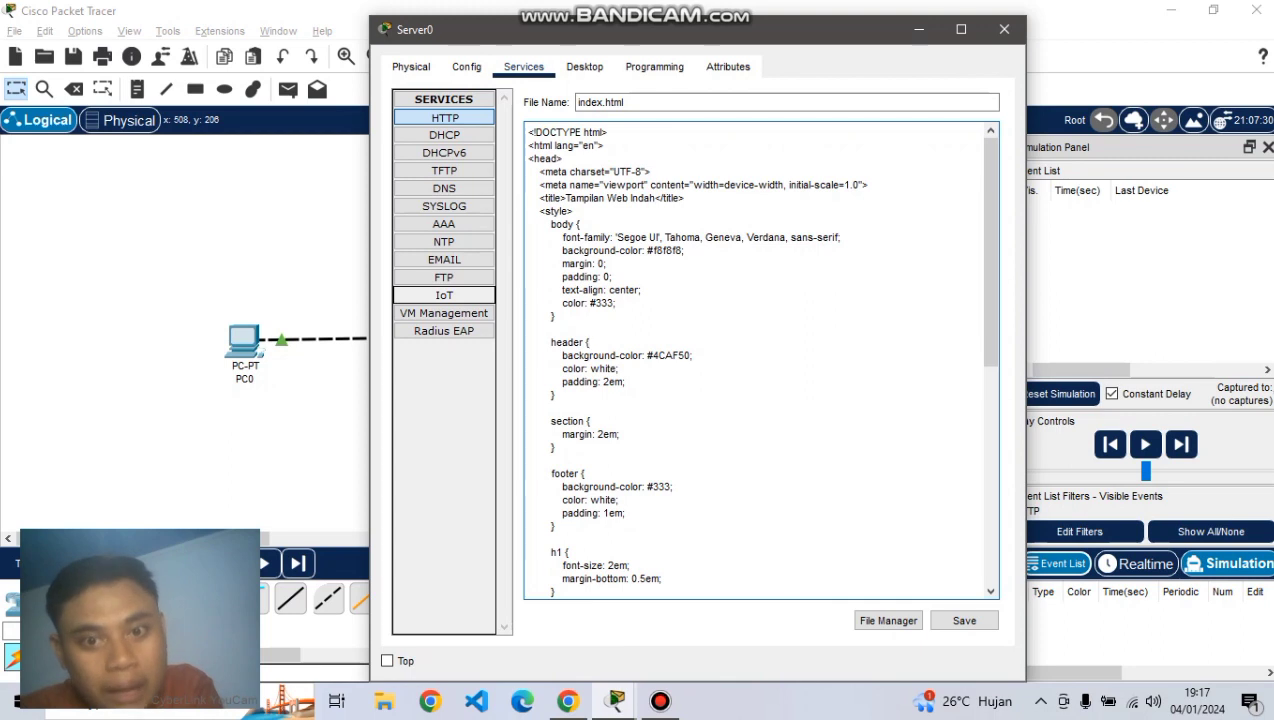
drag(991, 252, 991, 475)
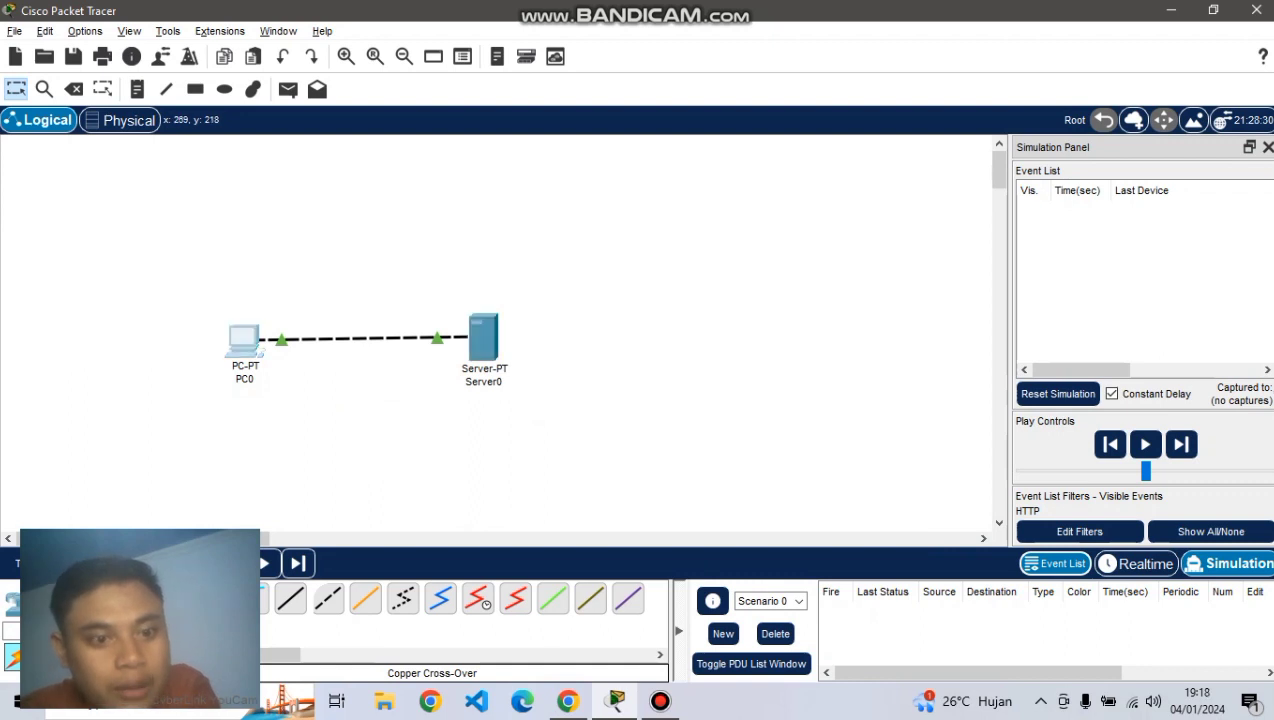
Step: Ping the server address 192.168.1.1 from PC0's Command Prompt
click(250, 340)
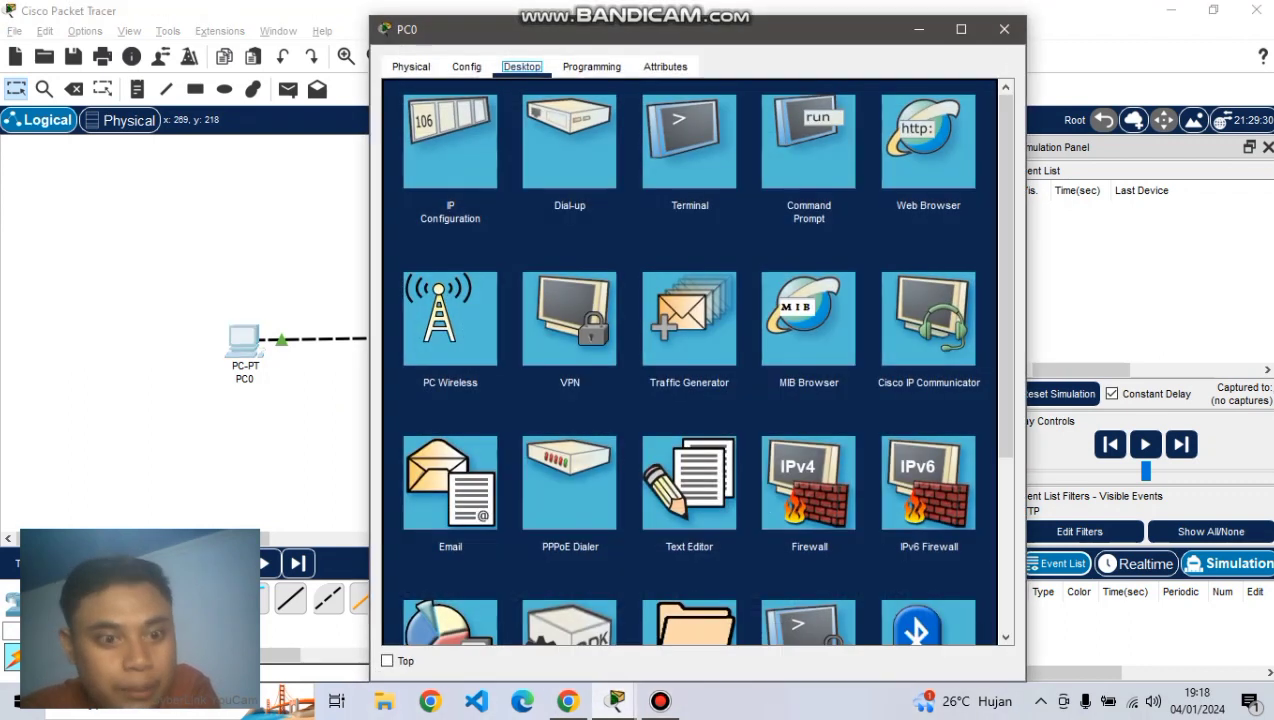
click(822, 117)
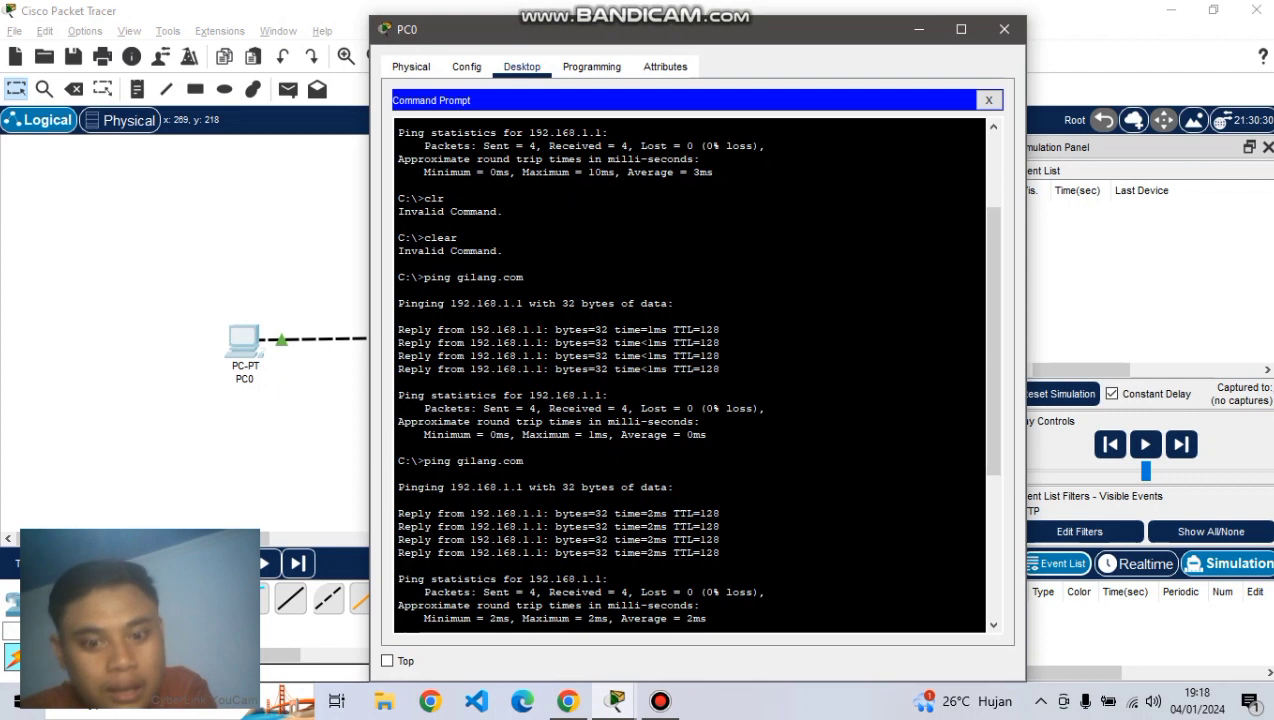
text(pi)
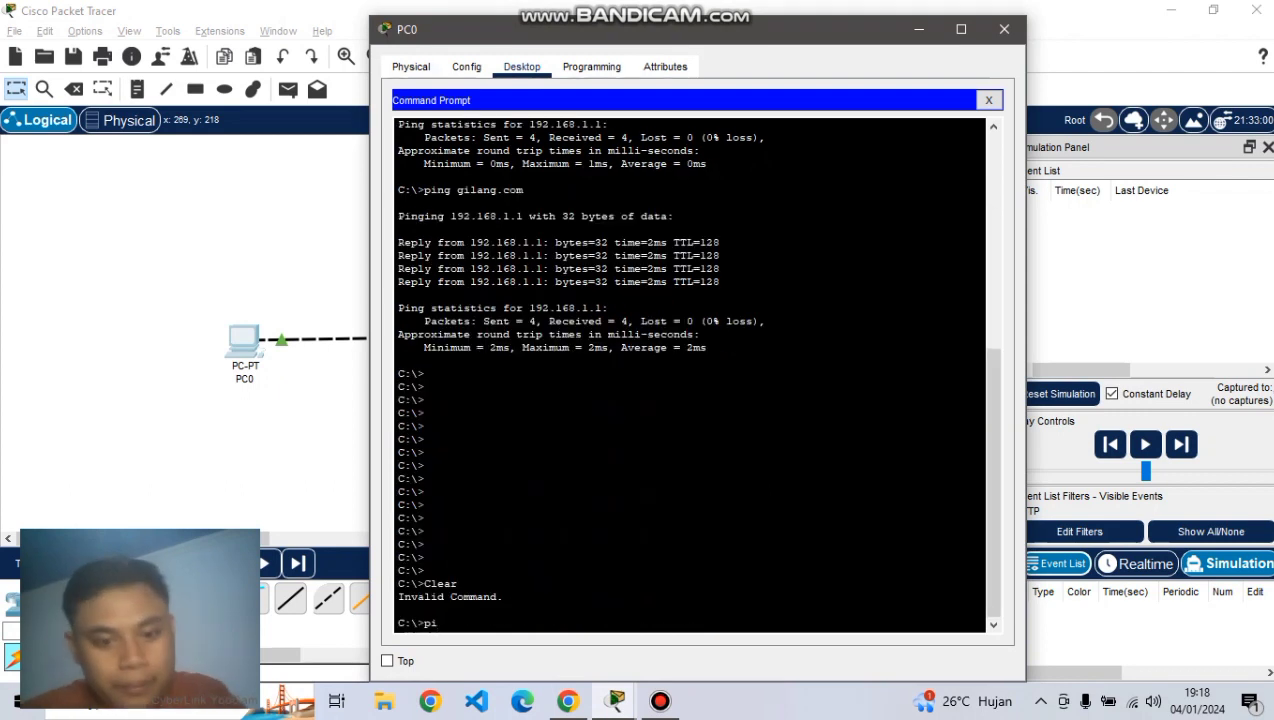
key(BackSpace)
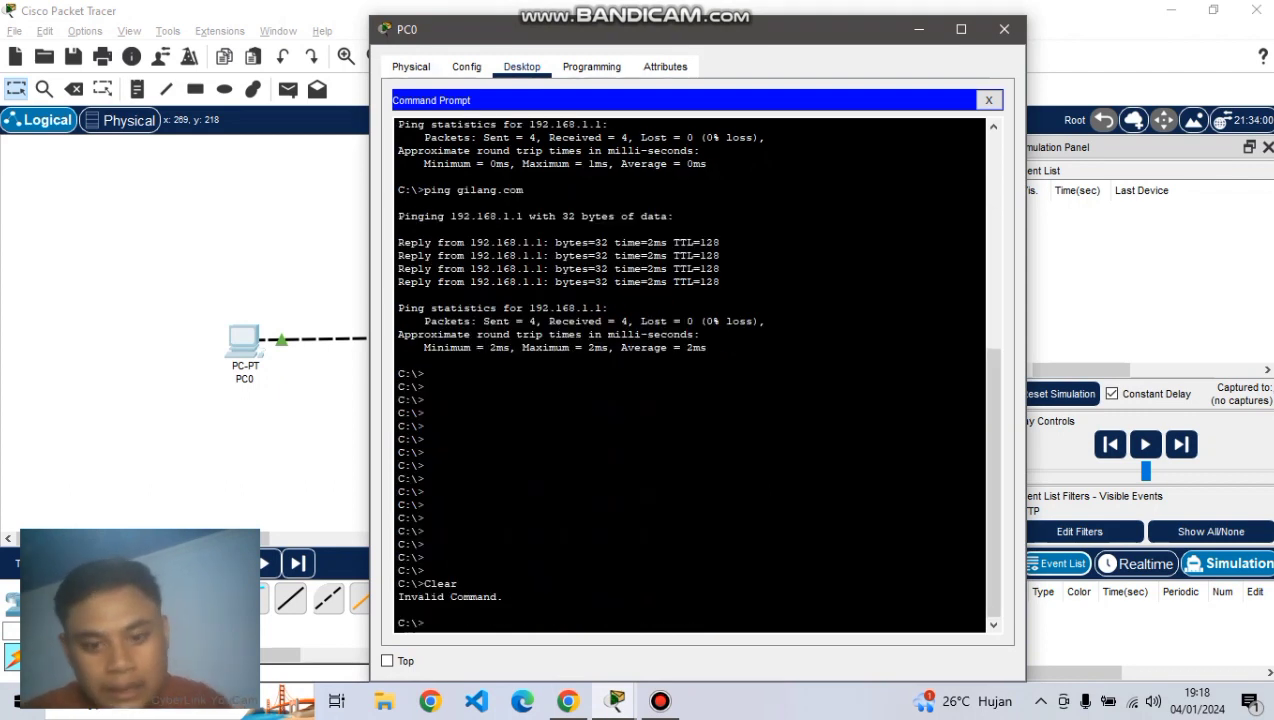
text(ing 192.16)
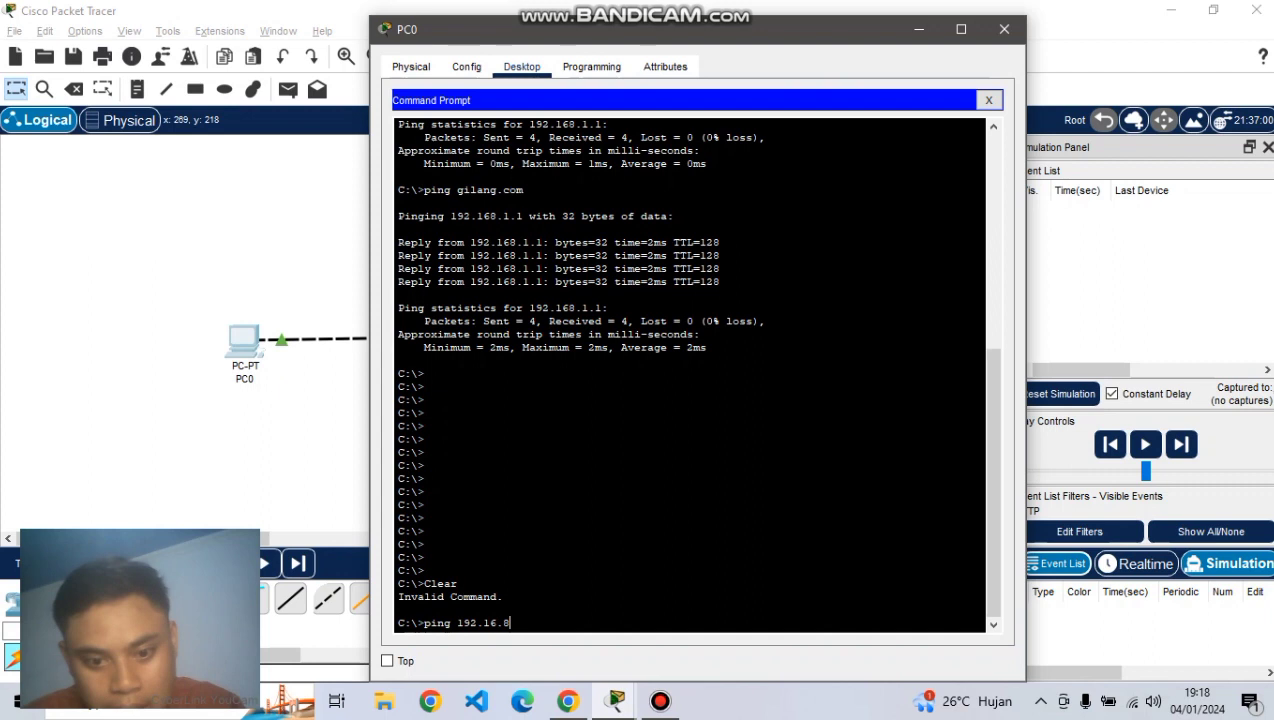
text(8.)
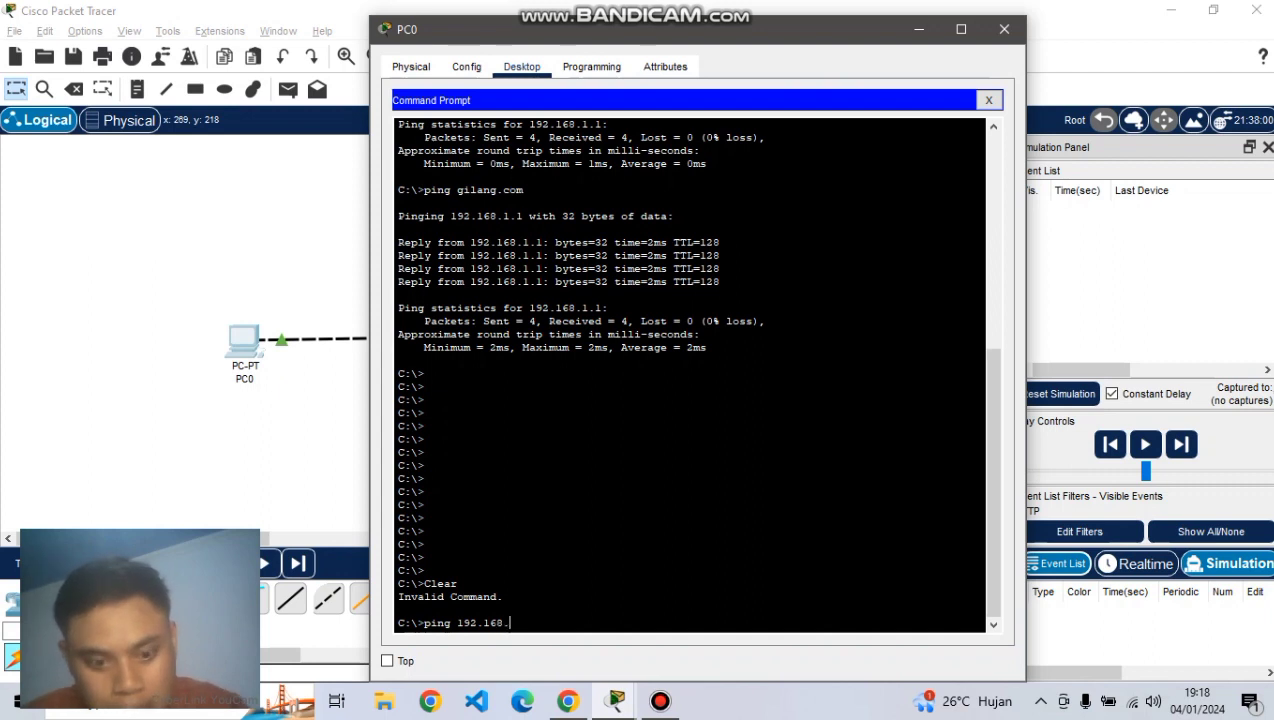
text(1.1)
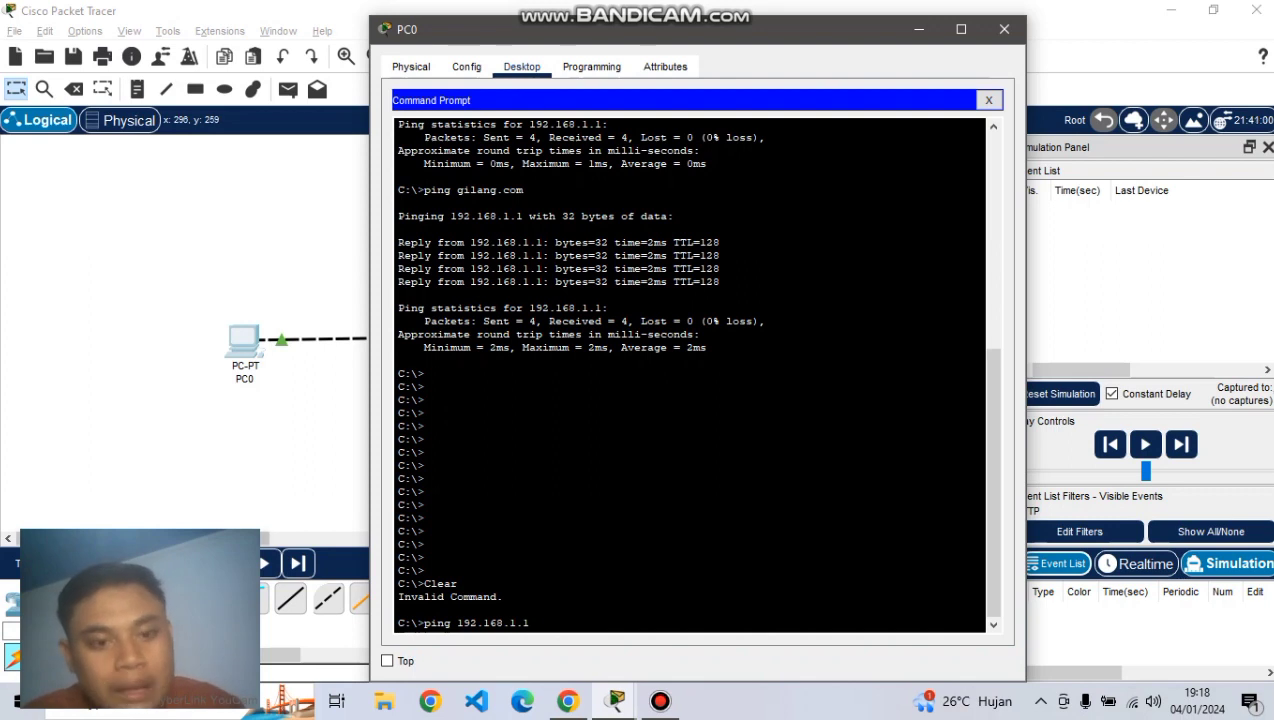
key(Return)
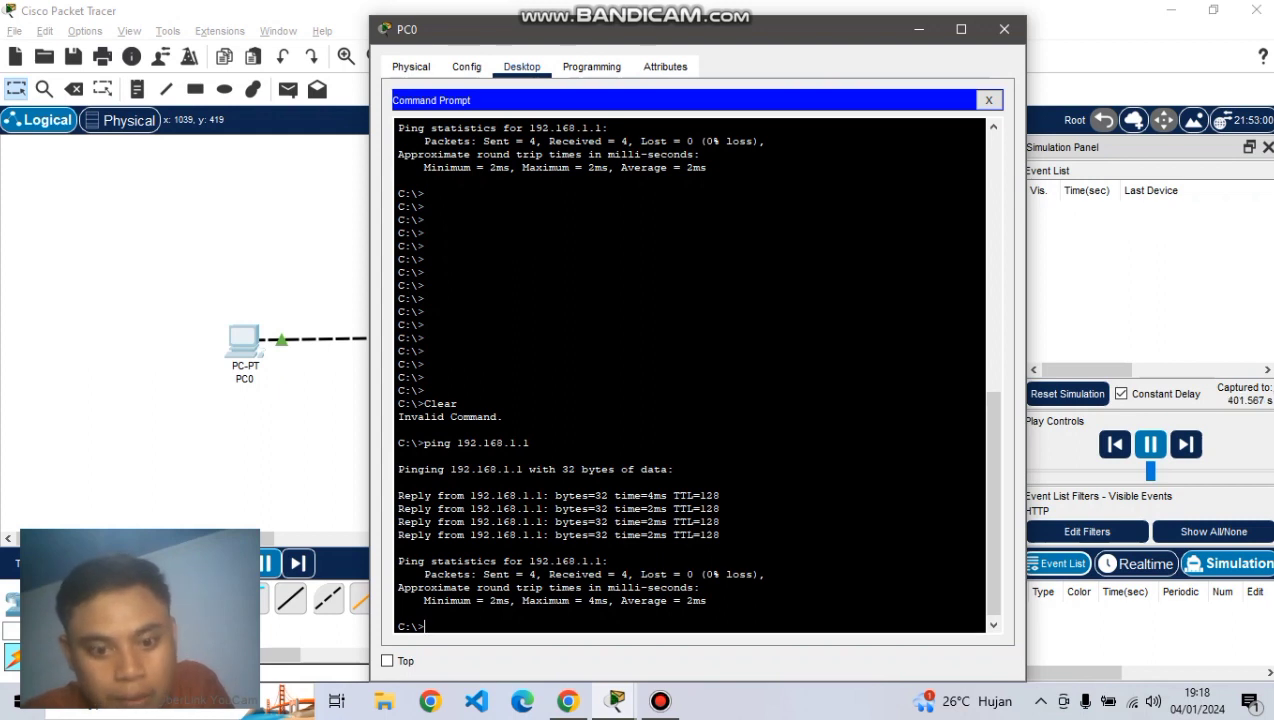
Step: Ping the domain gilang.com from PC0's Command Prompt and close the PC0 window
text(ping)
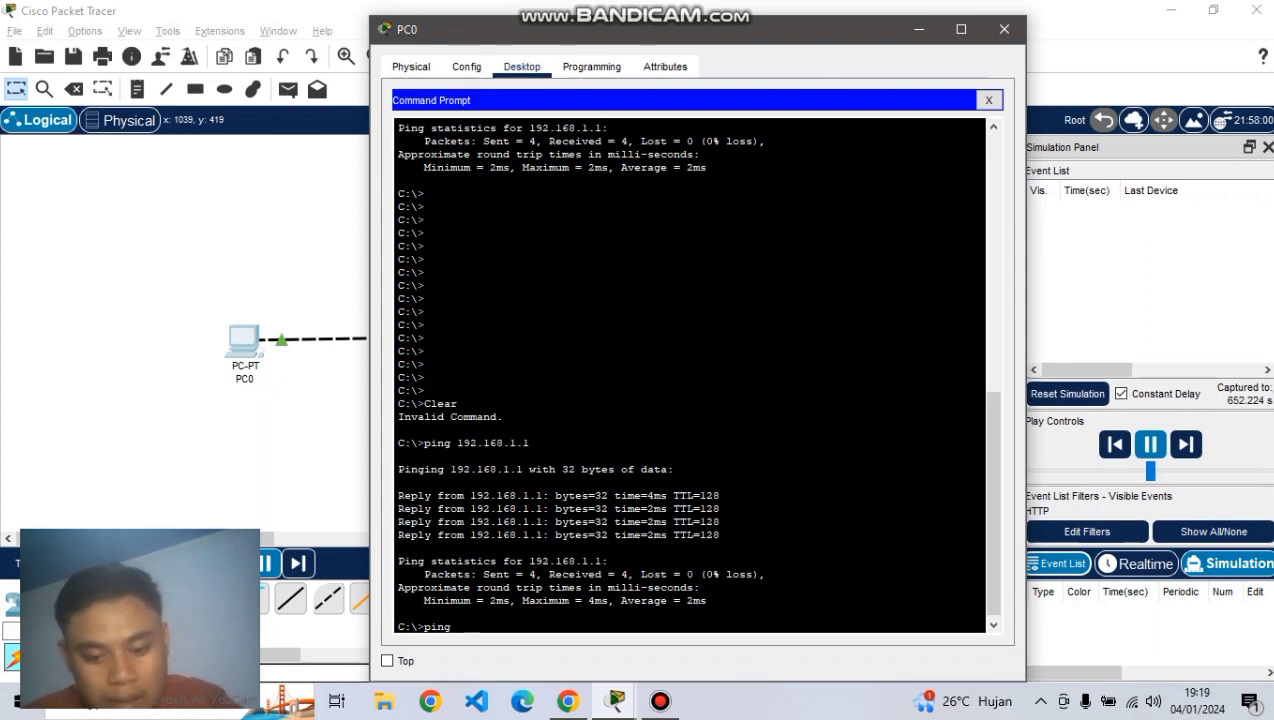
text(gilang.com)
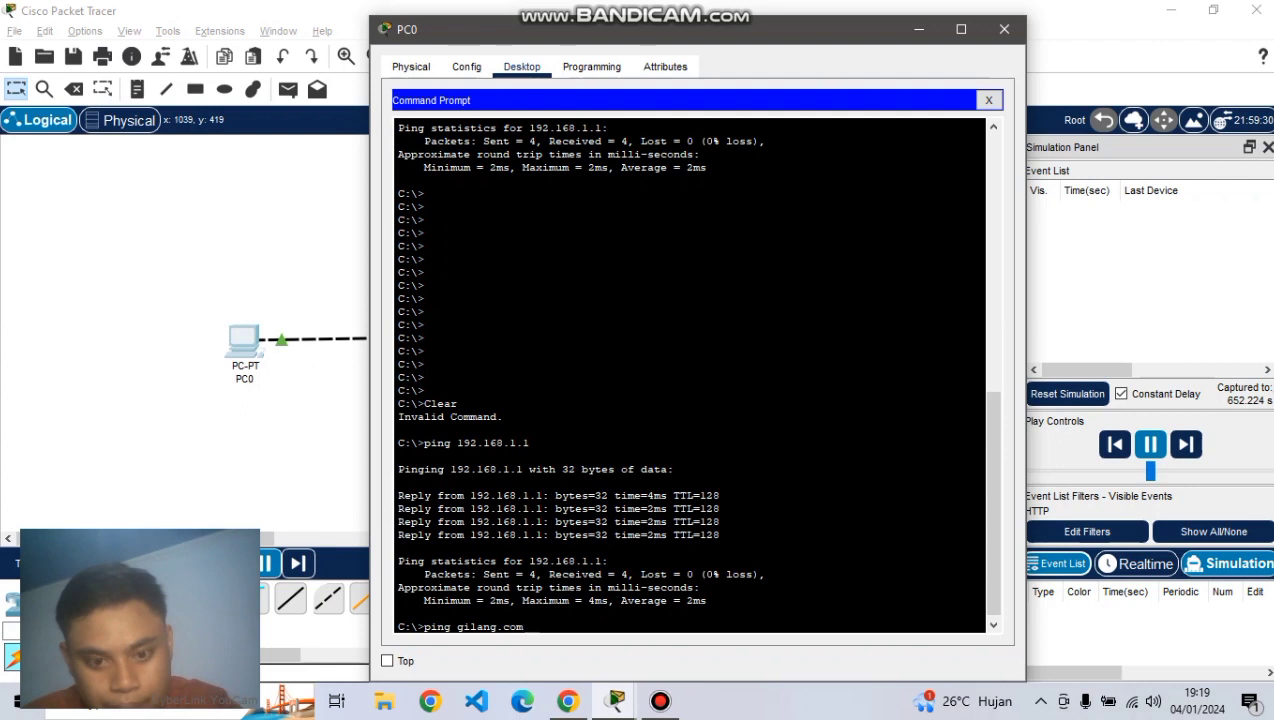
key(Return)
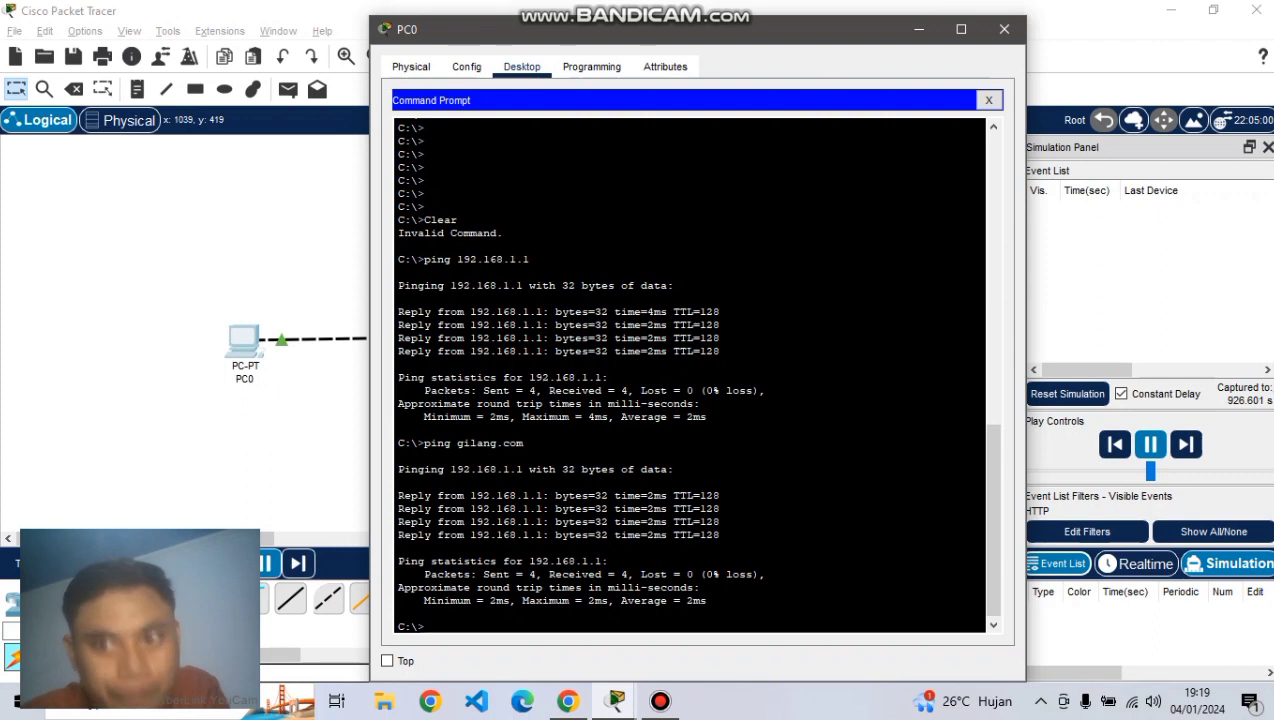
click(1004, 29)
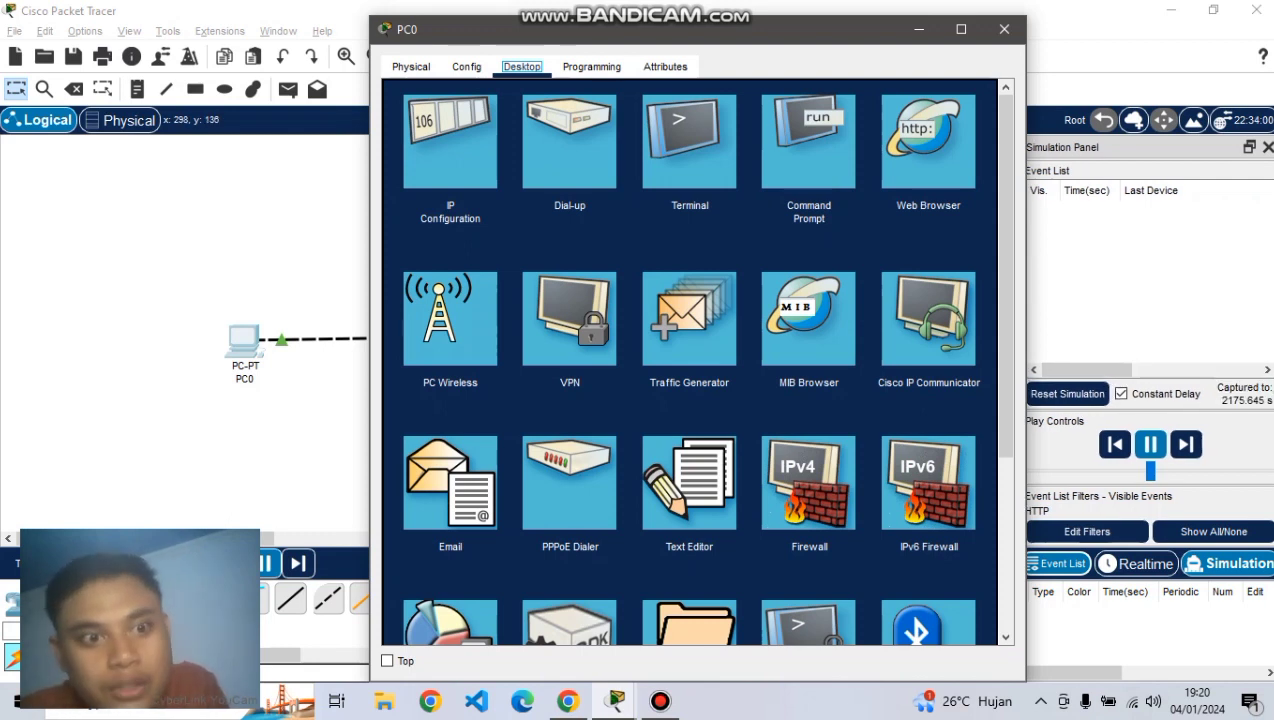
Step: Load gilang.com in PC0's Web Browser, and move the PC0 window out of view to uncover the topology
click(928, 142)
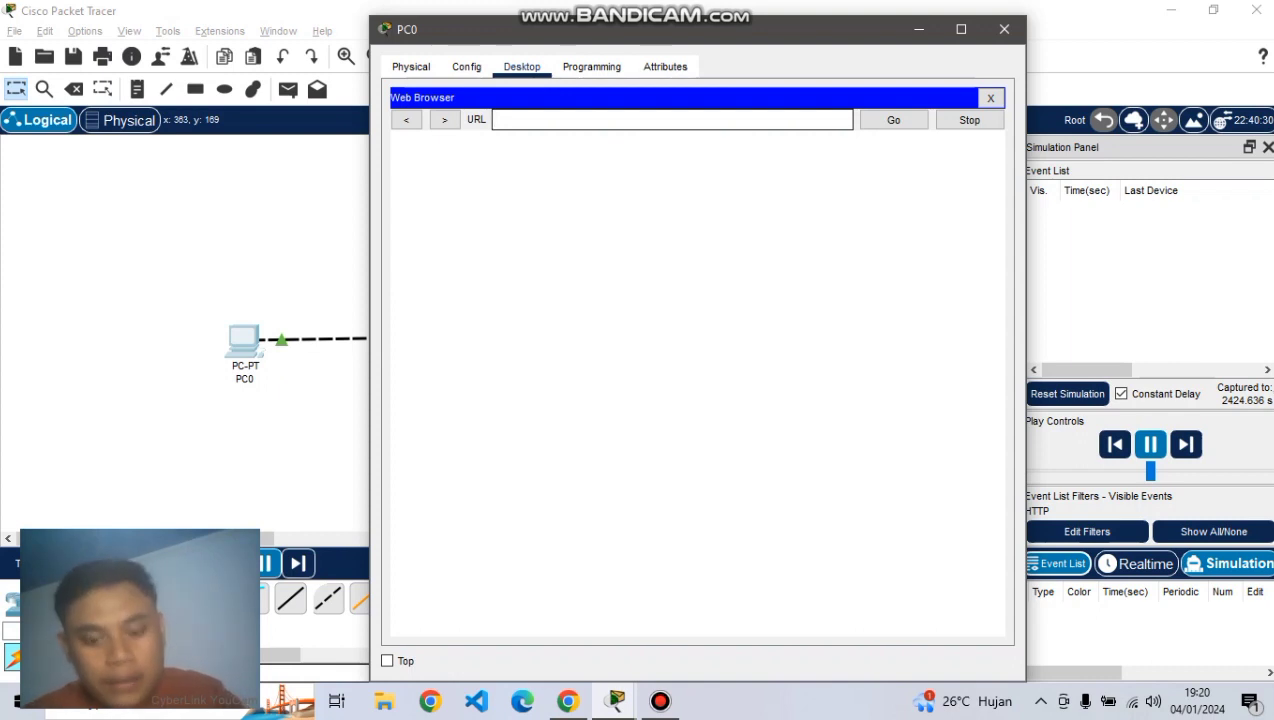
text(g)
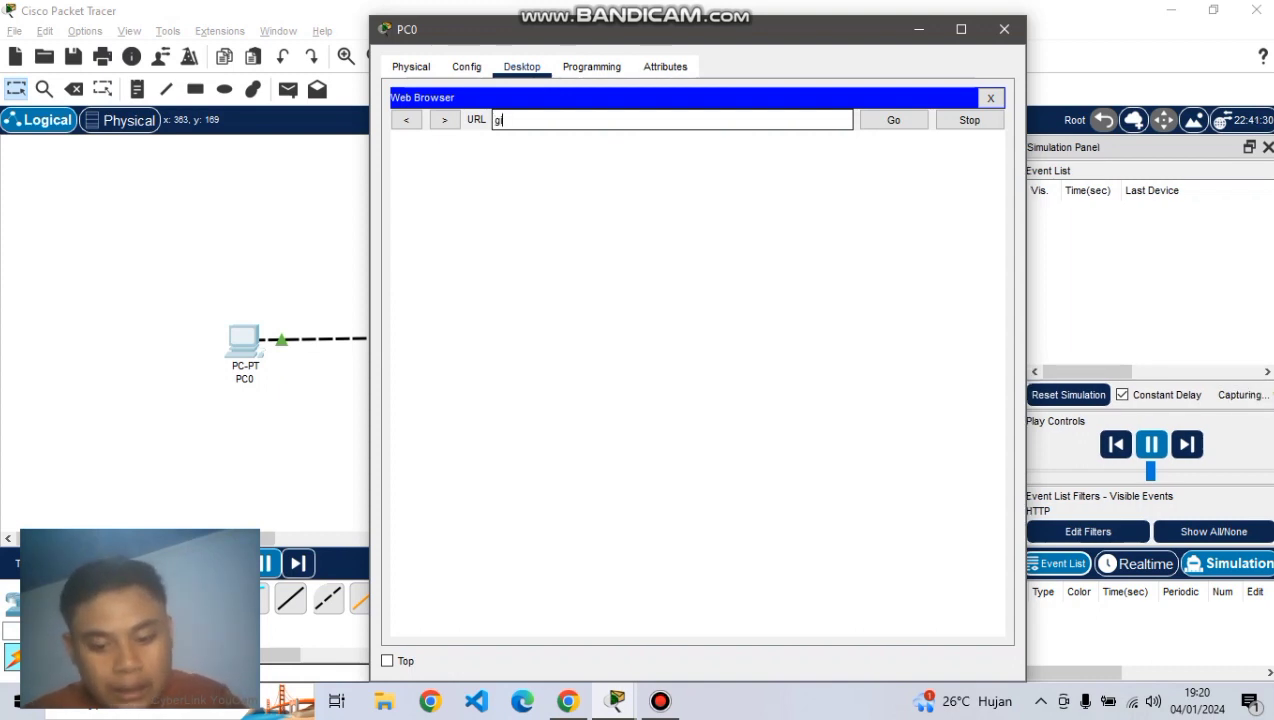
text(ilang.com)
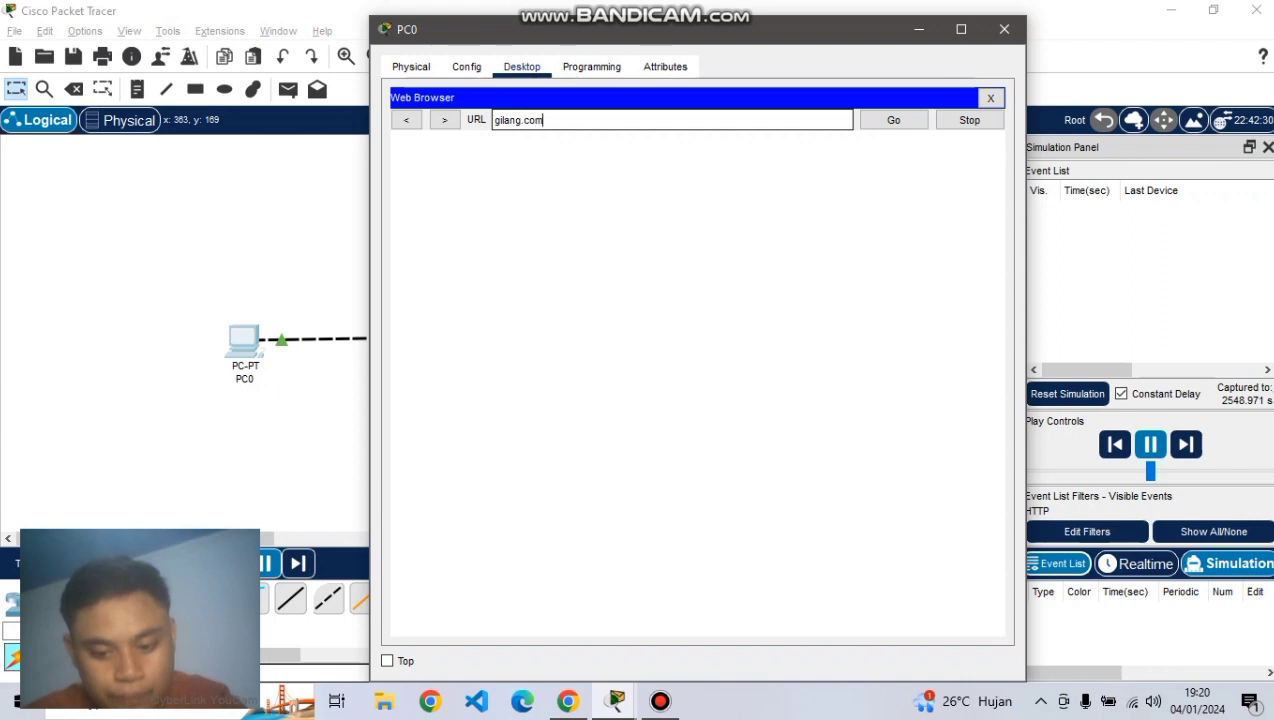
key(Return)
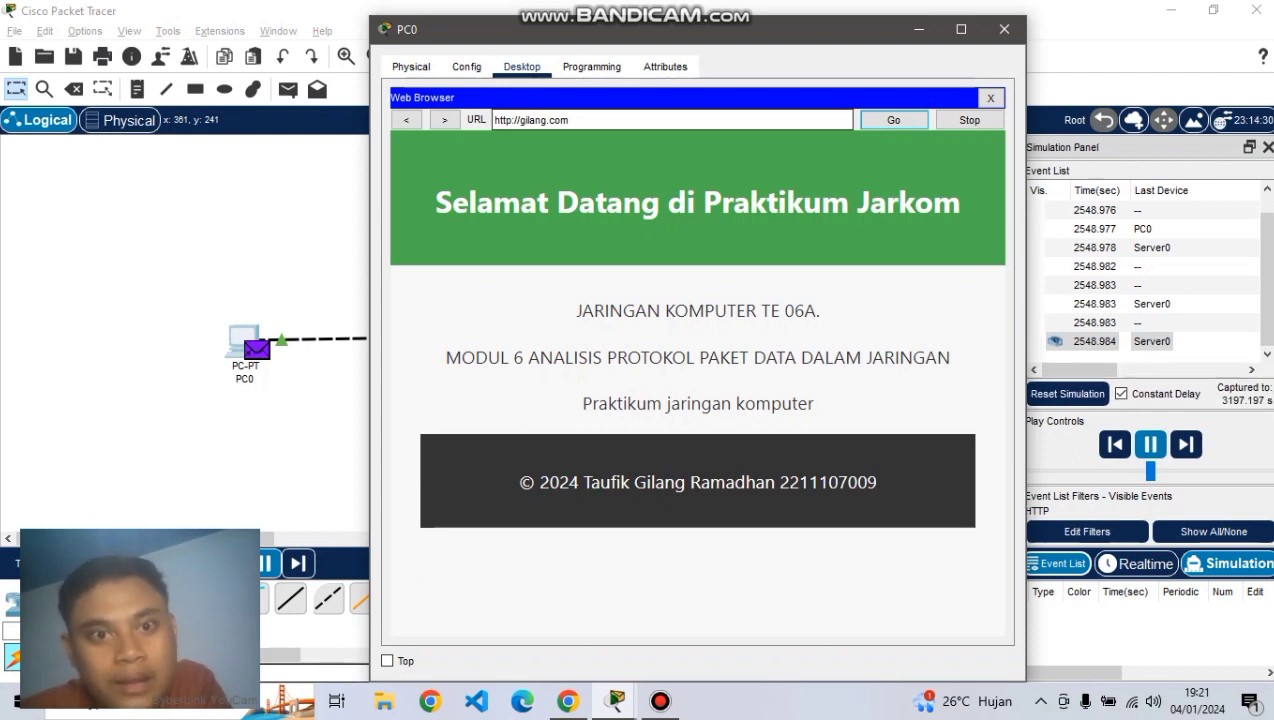
drag(650, 29, 279, 18)
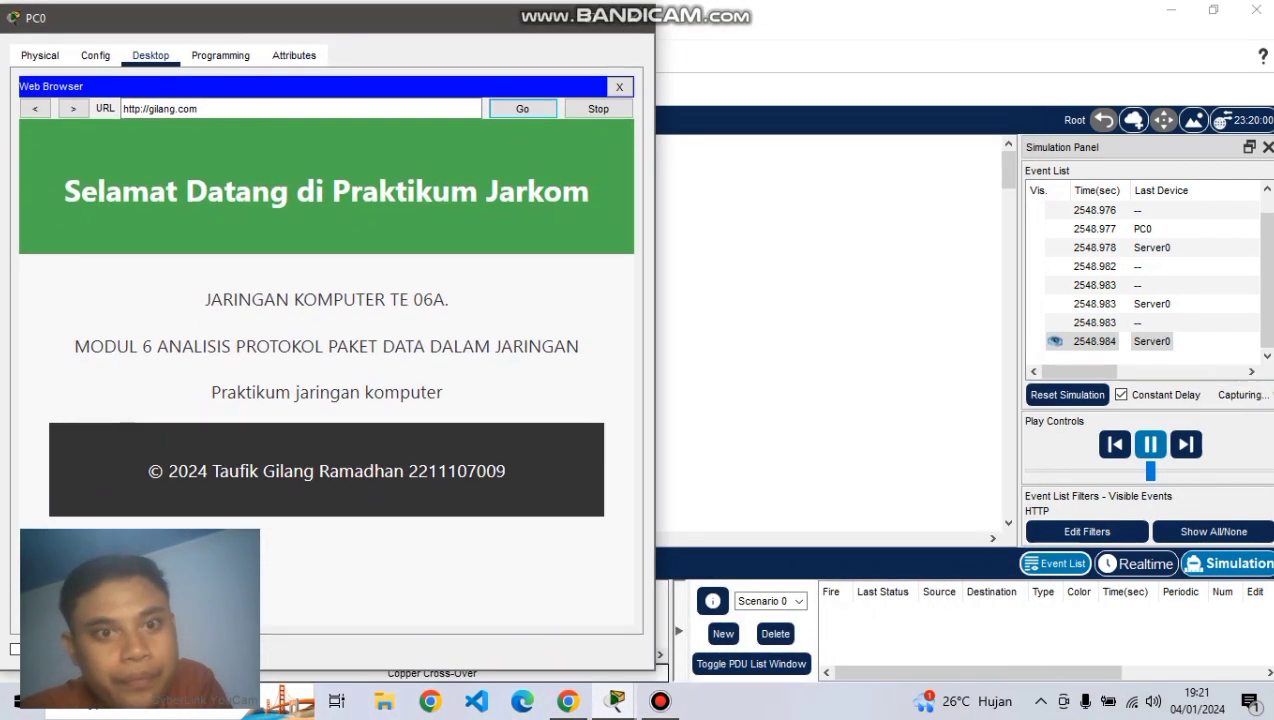
click(544, 17)
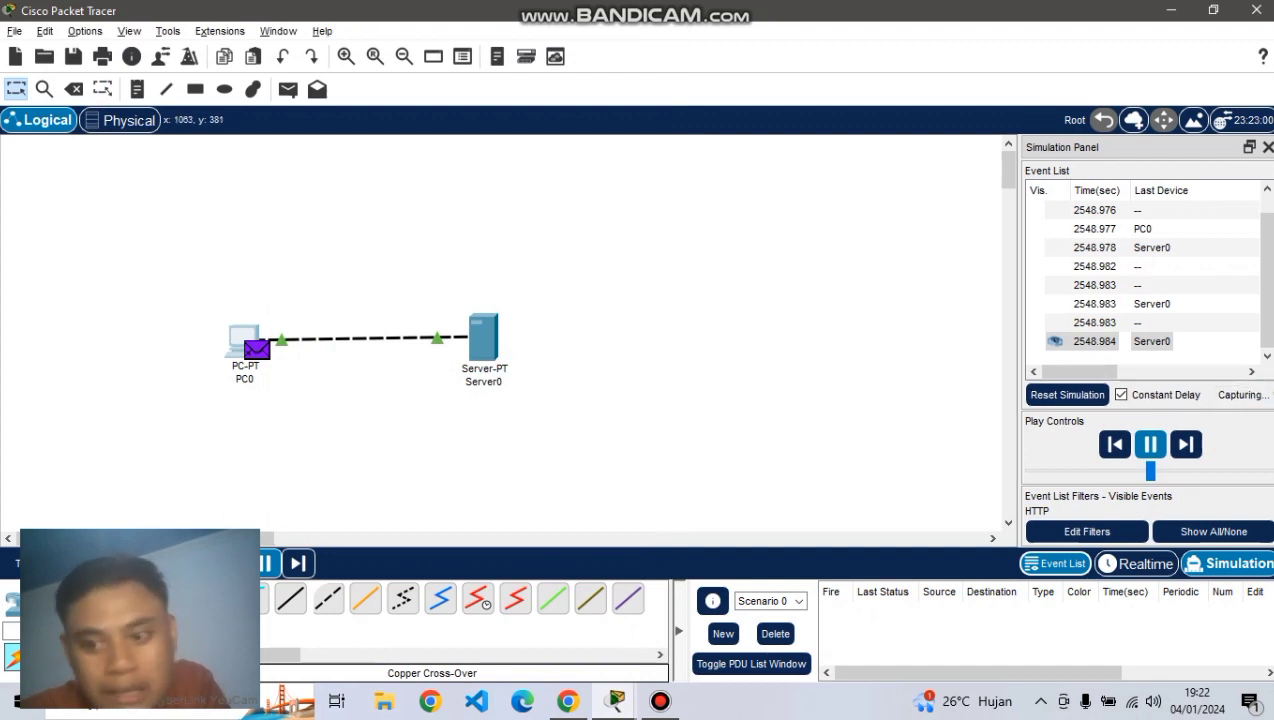
Step: Open the PDU information of the HTTP packet at Server0 and examine its Inbound PDU Details
click(1087, 531)
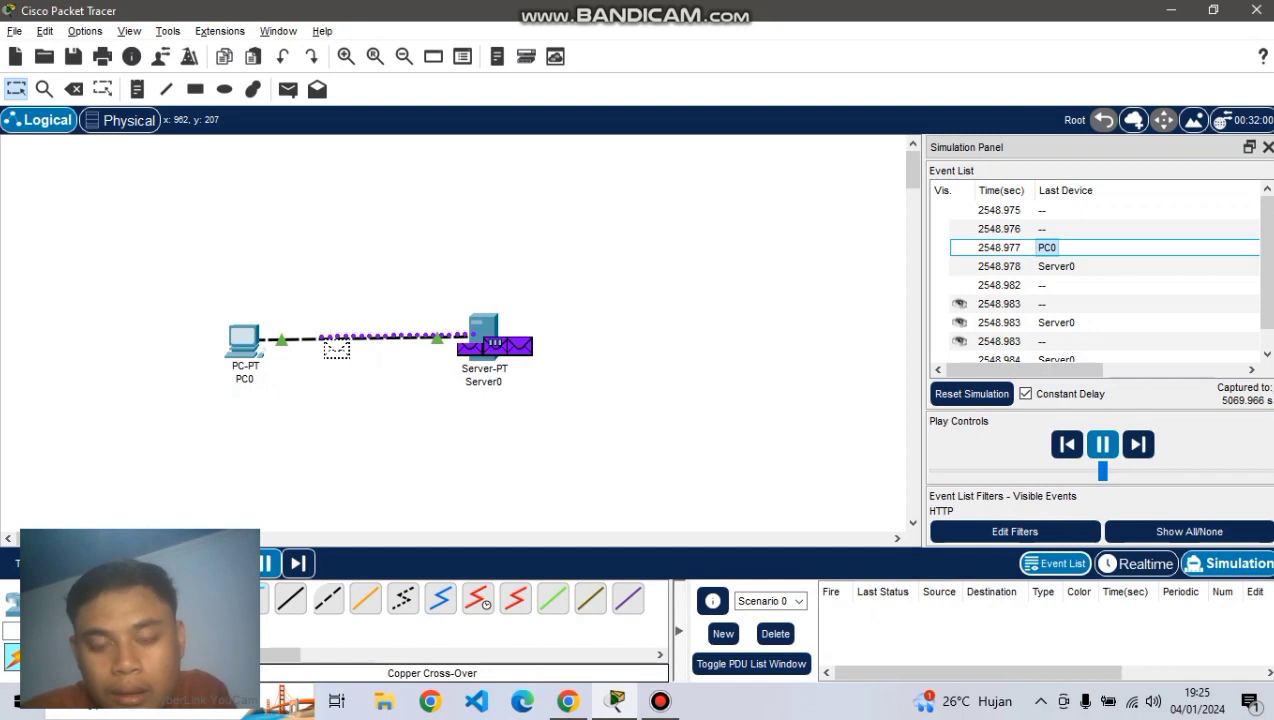
click(495, 344)
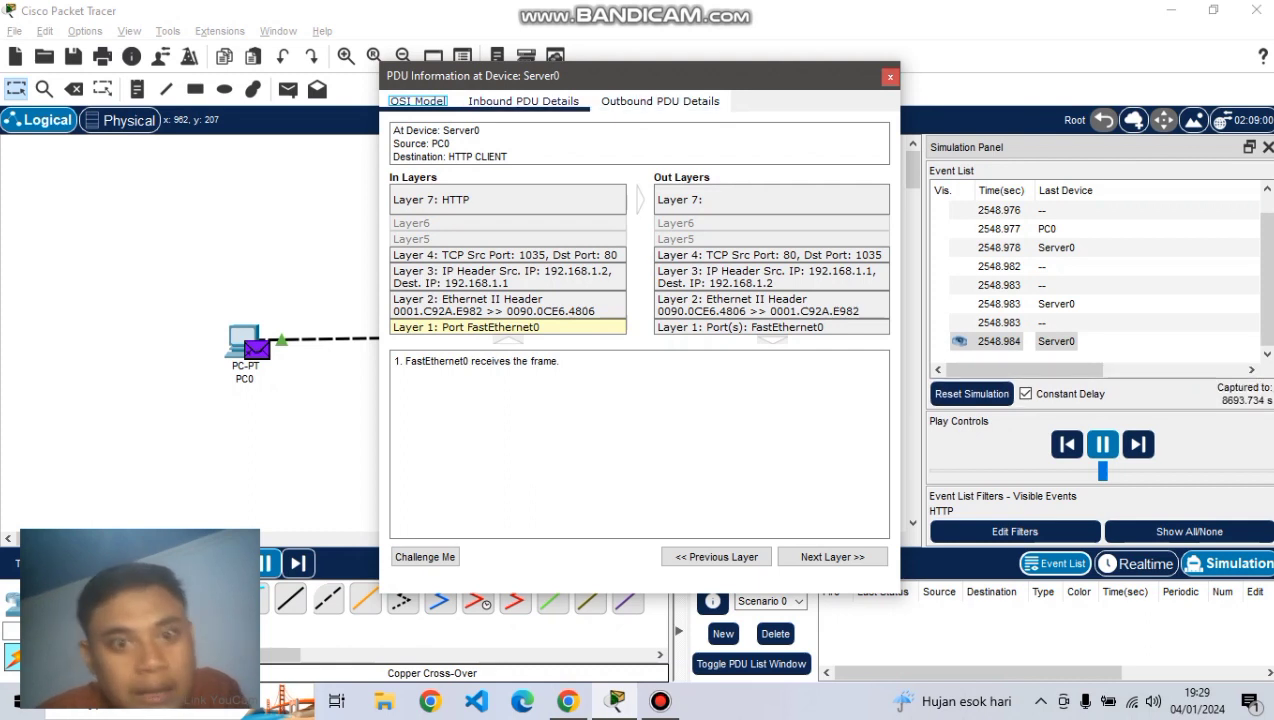
click(523, 101)
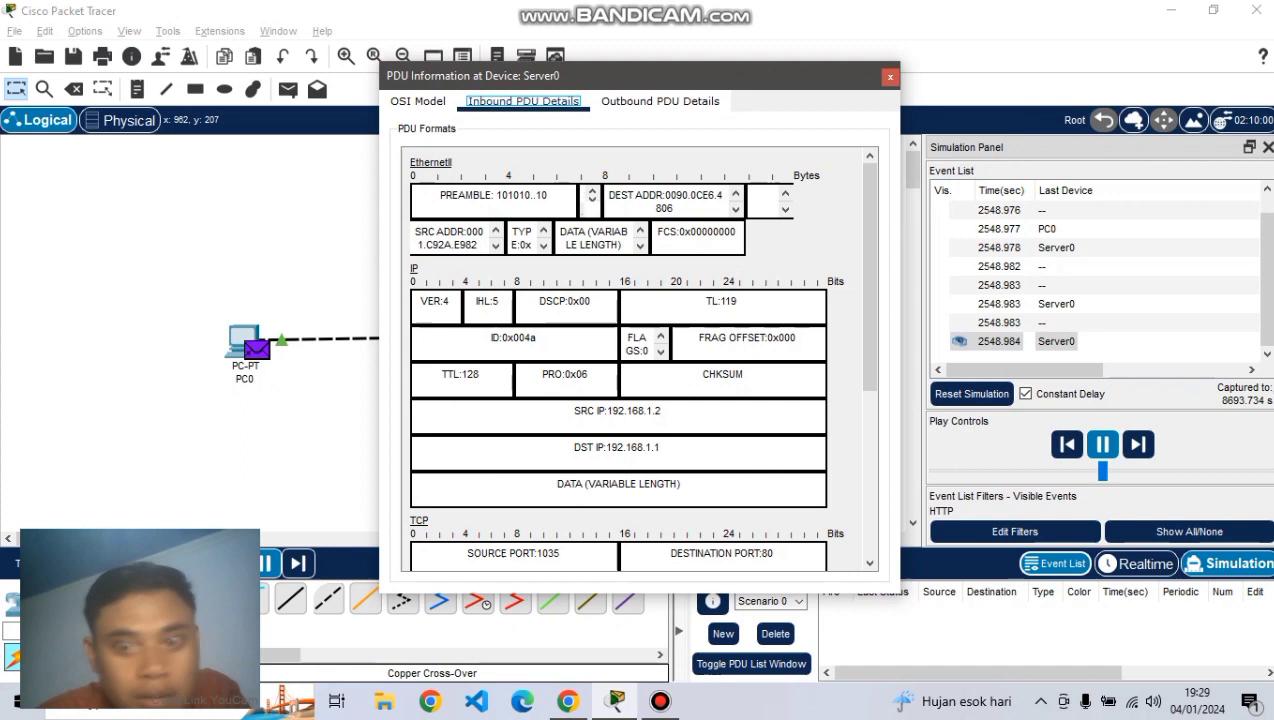
mouse_move(869, 270)
mouse_down()
mouse_move(869, 433)
mouse_move(869, 267)
mouse_up()
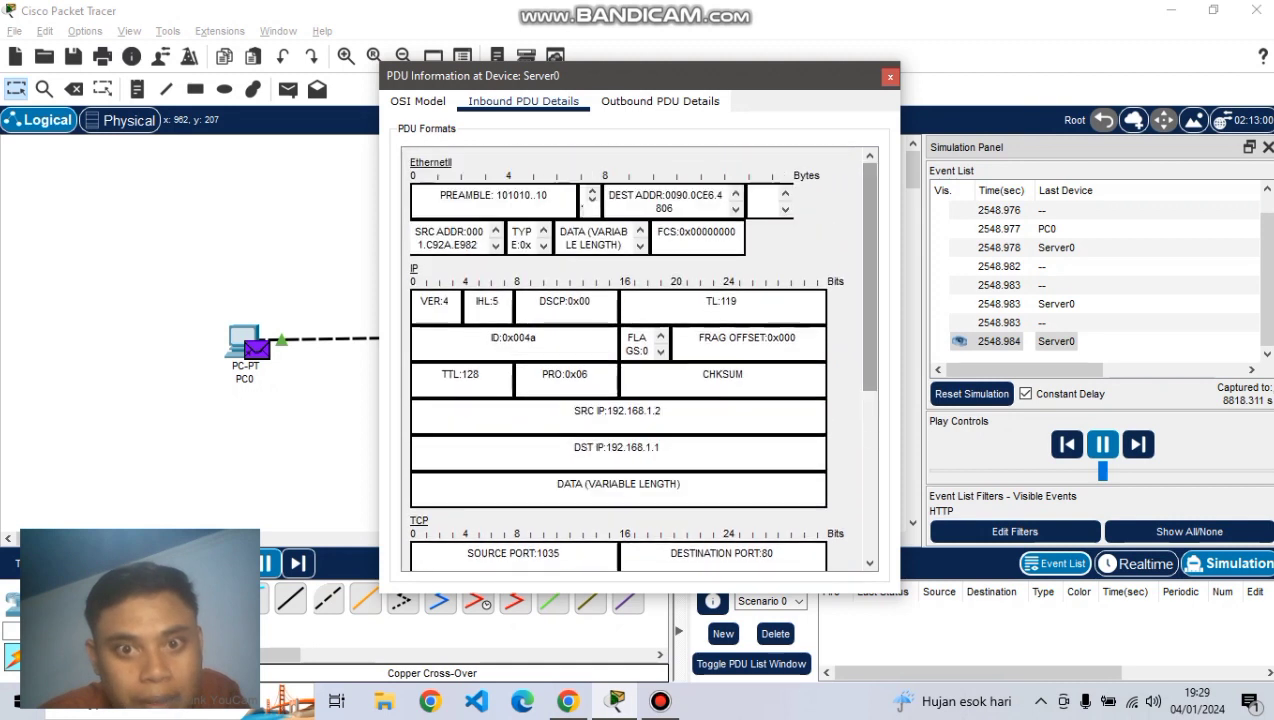
Step: Examine the Outbound PDU Details of the HTTP packet at Server0 and close its PDU information
click(660, 101)
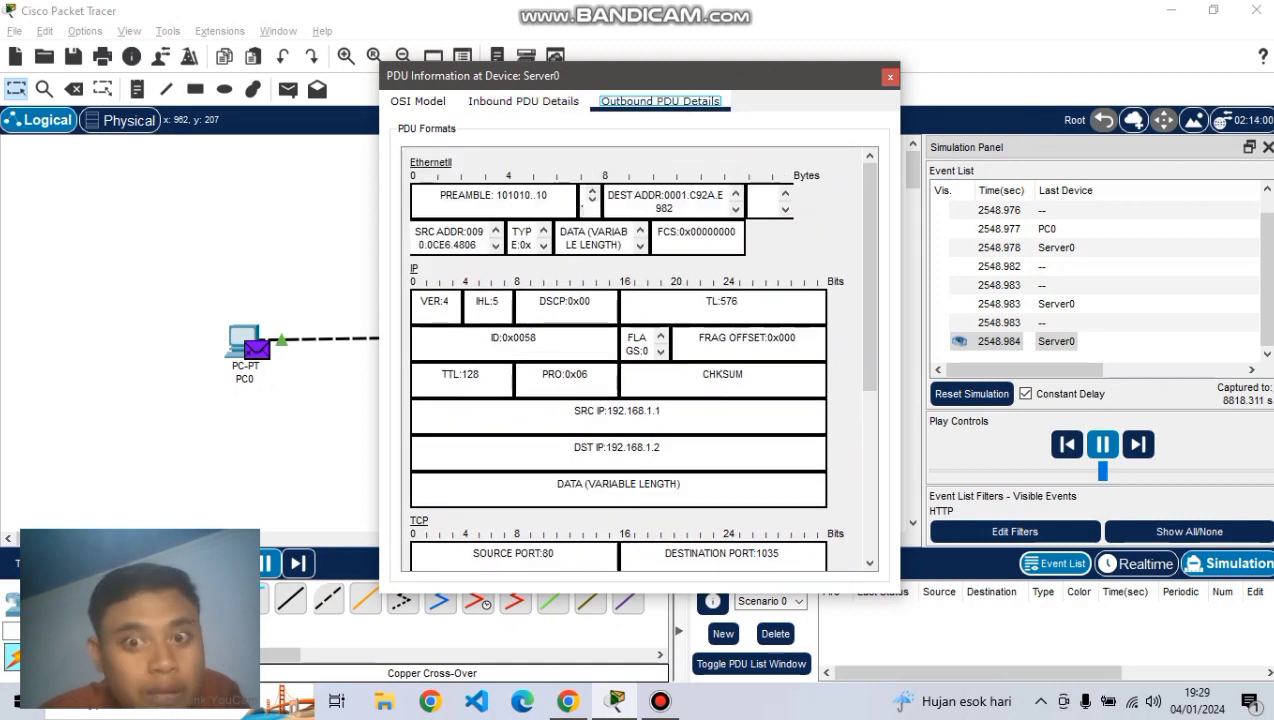
mouse_move(869, 277)
mouse_down()
mouse_move(869, 441)
mouse_move(869, 275)
mouse_up()
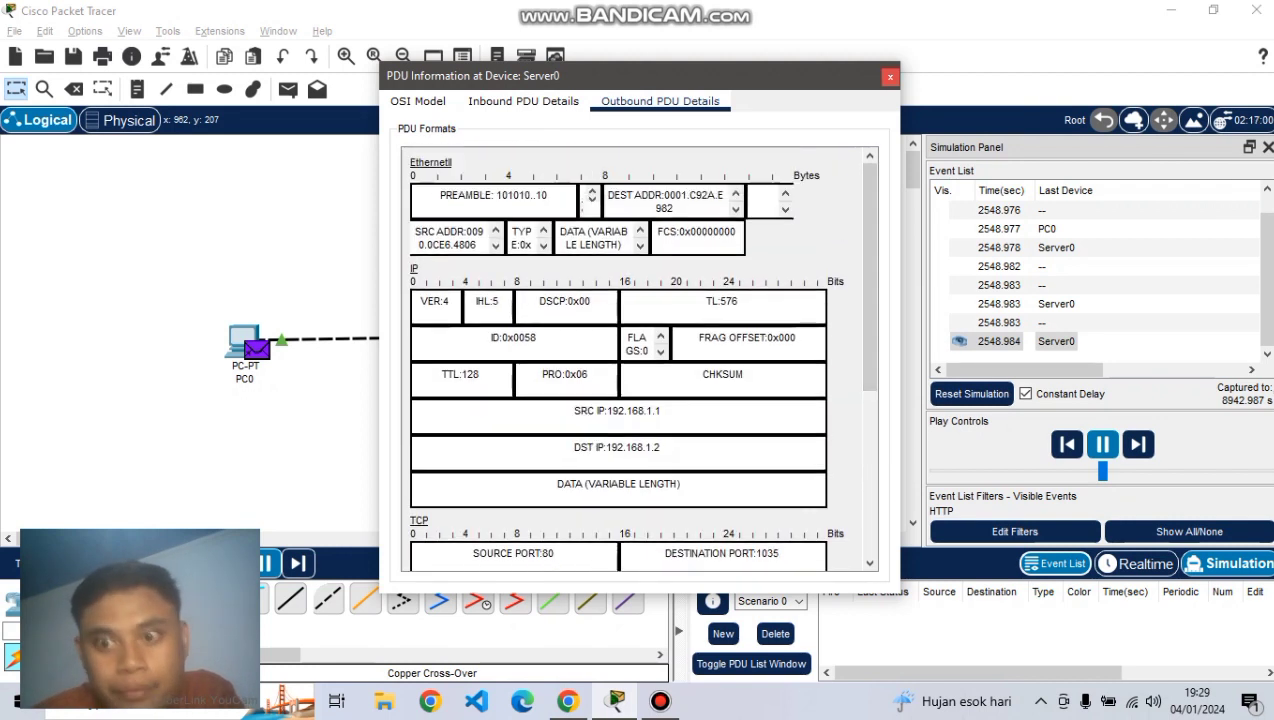
click(890, 76)
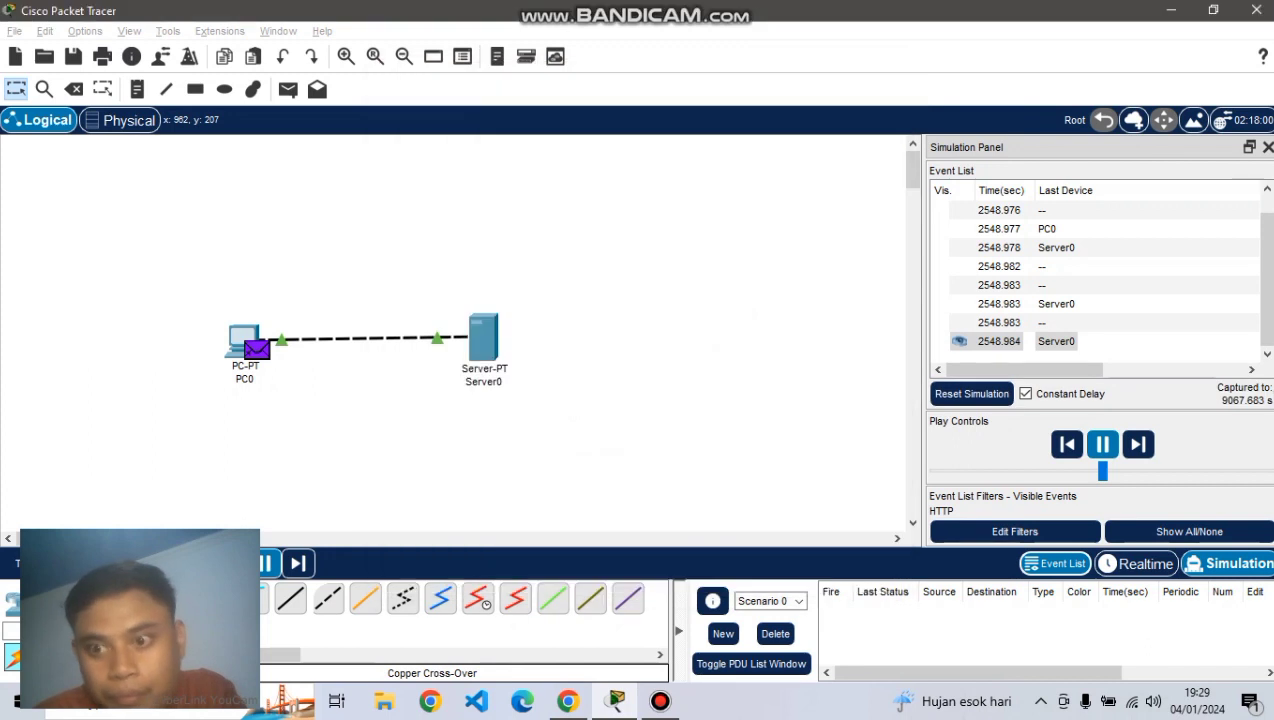
Step: Open the PDU information of the HTTP packet at PC0, examine its Inbound PDU Details, and close the window
click(257, 348)
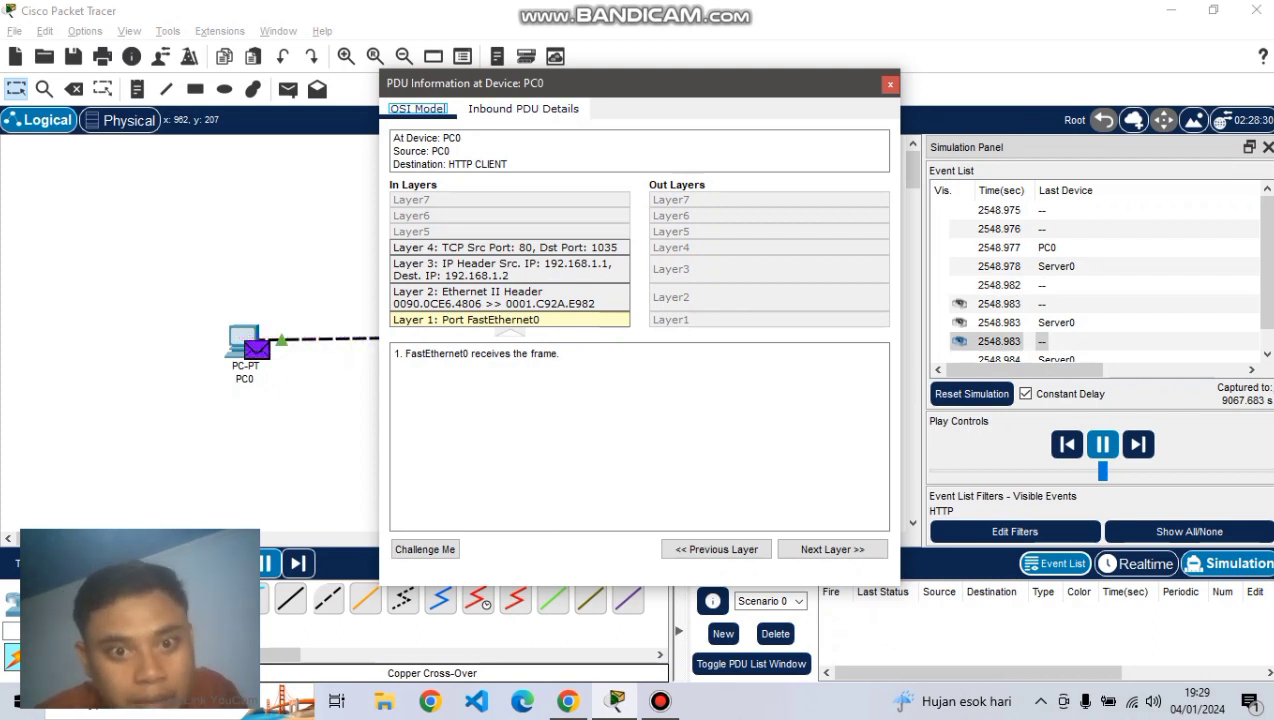
click(523, 108)
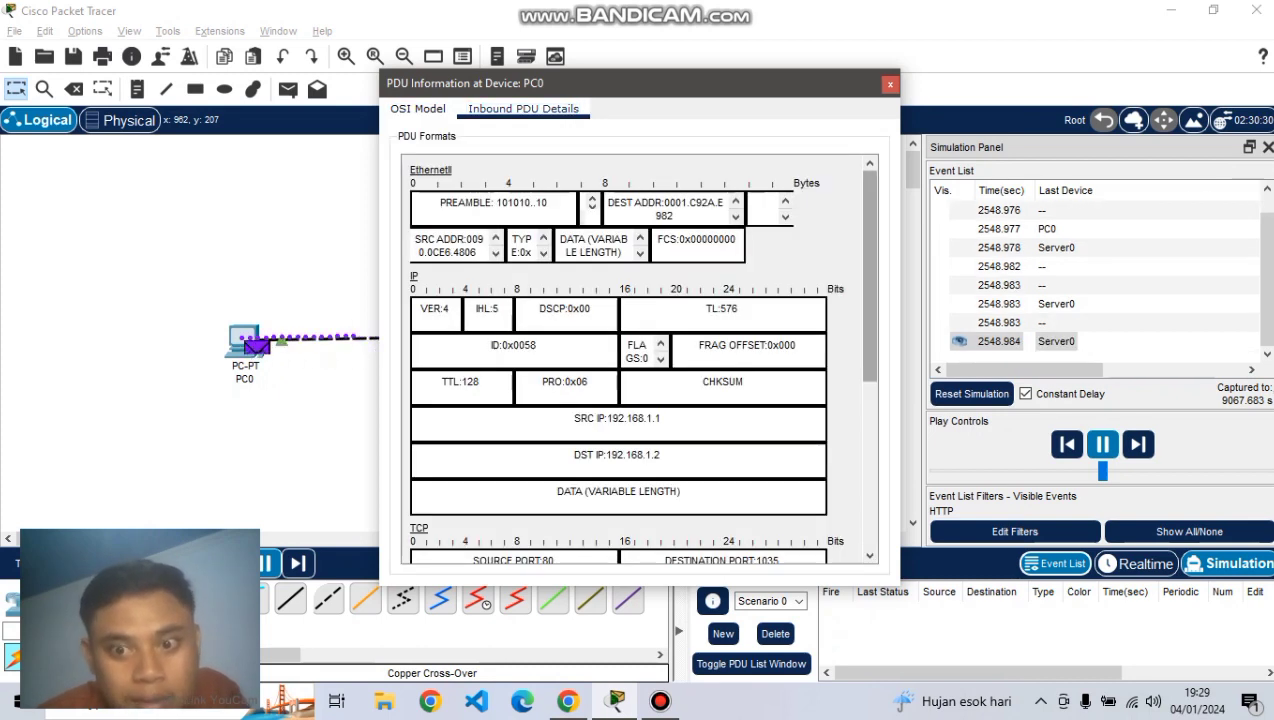
scroll(640, 360, down, 5)
scroll(640, 360, up, 5)
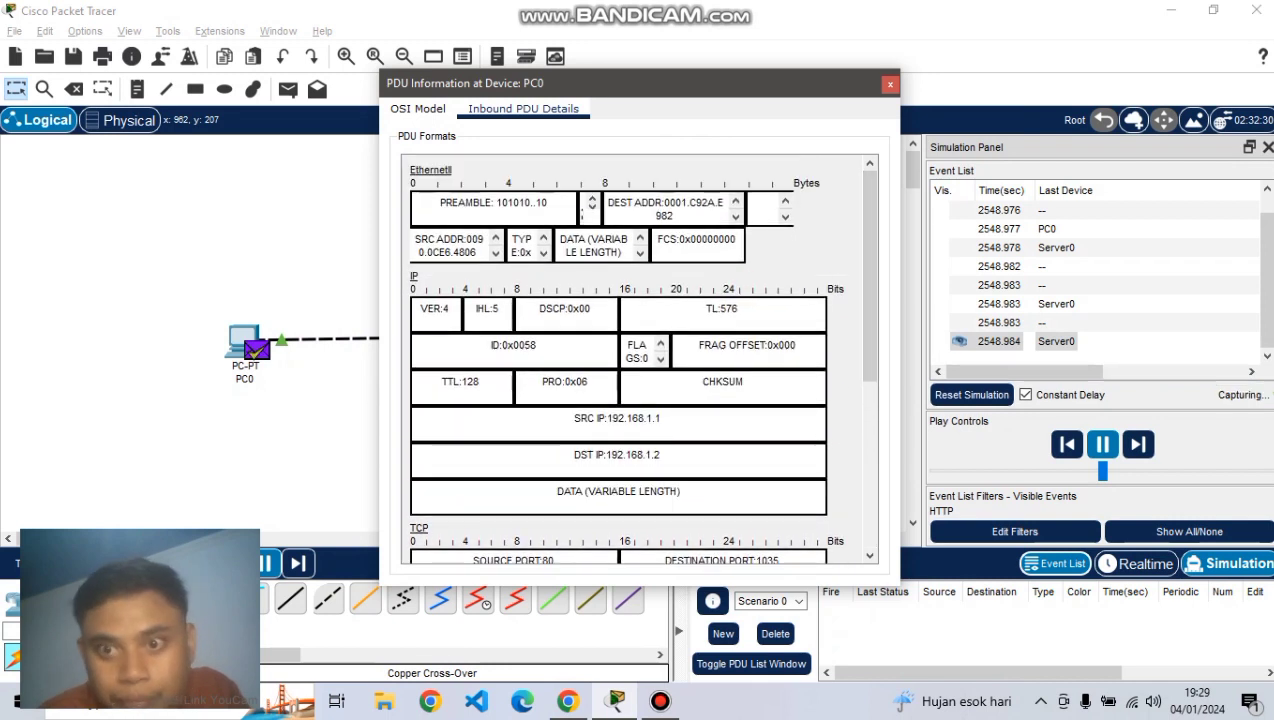
click(890, 83)
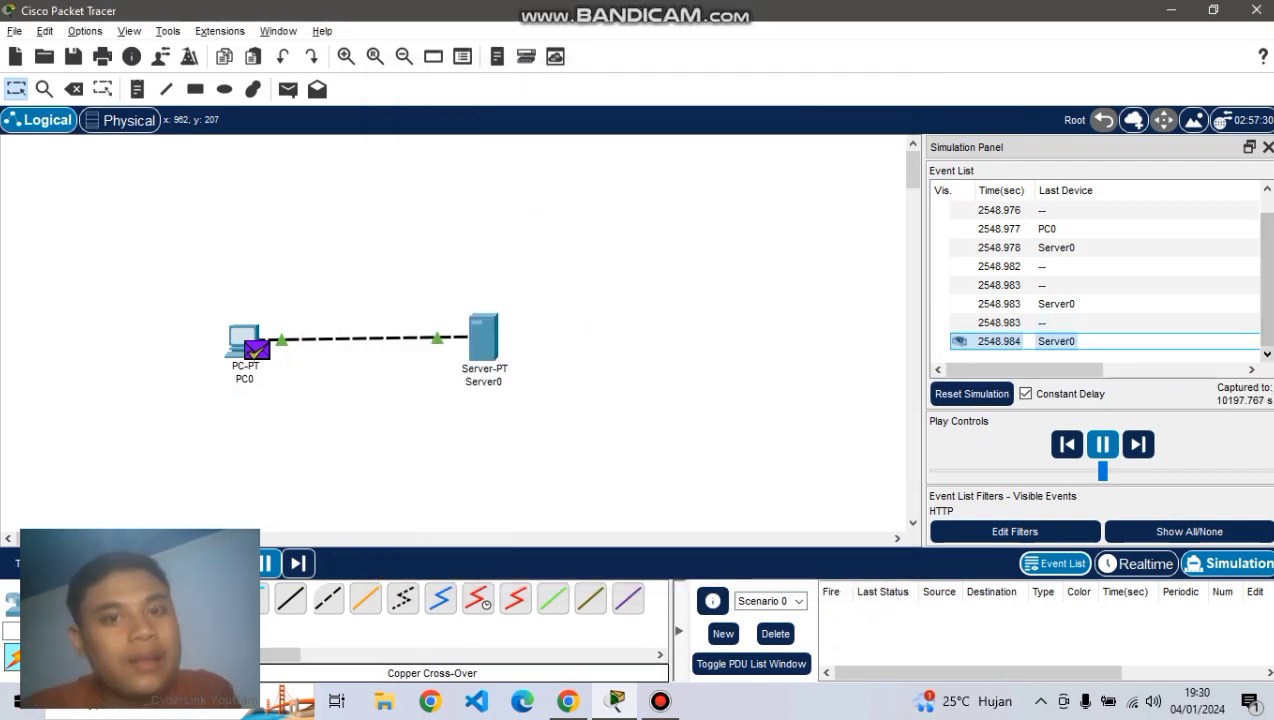